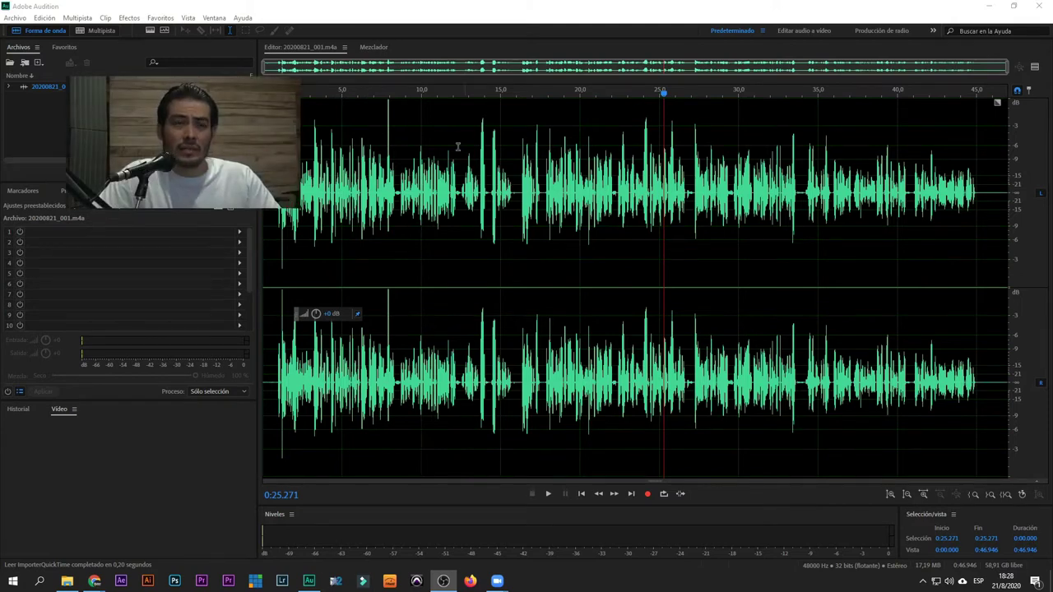
# - Convert the 20200821_001.m4a recording from stereo to mono
pyautogui.click(667, 227)
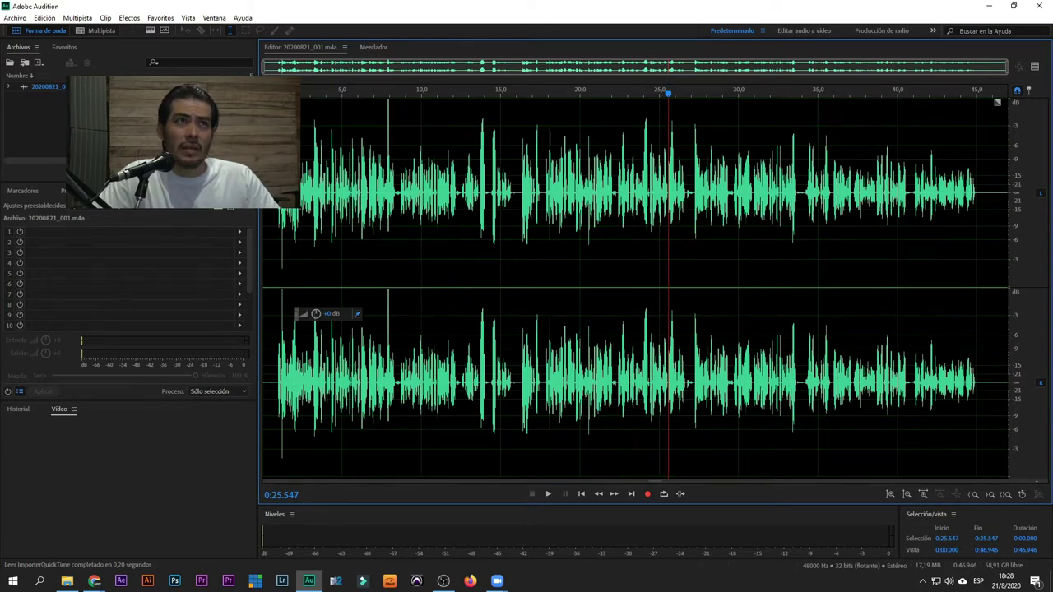
pyautogui.hotkey('alt', 'Tab')
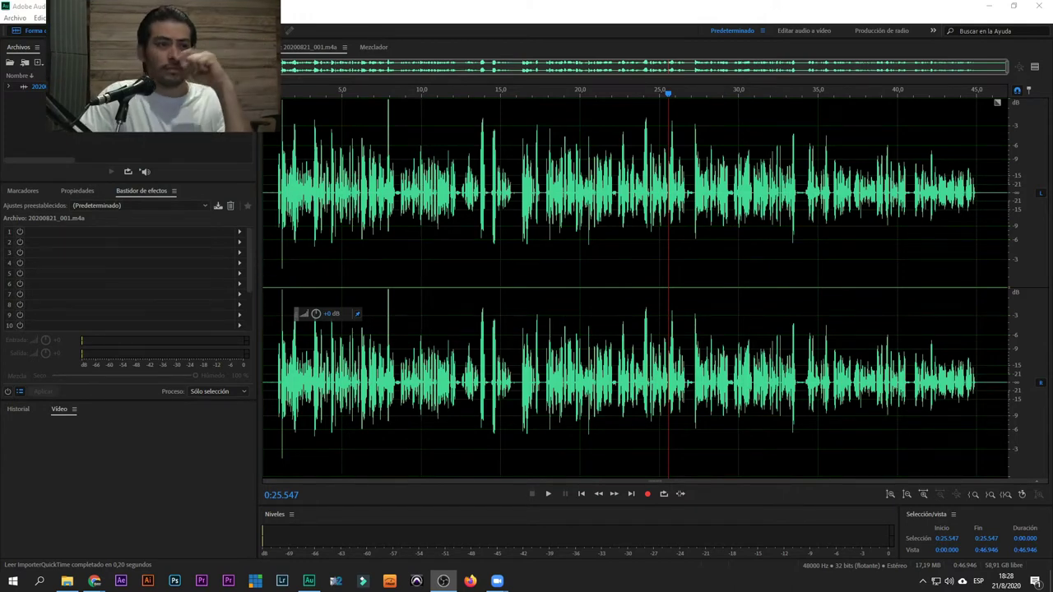
pyautogui.click(675, 255)
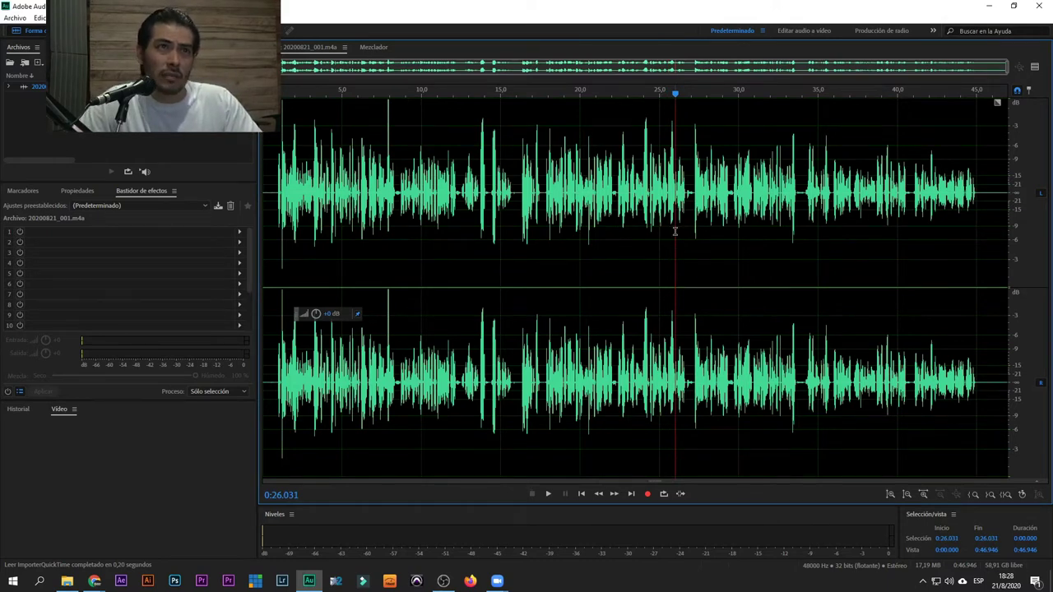
pyautogui.click(163, 18)
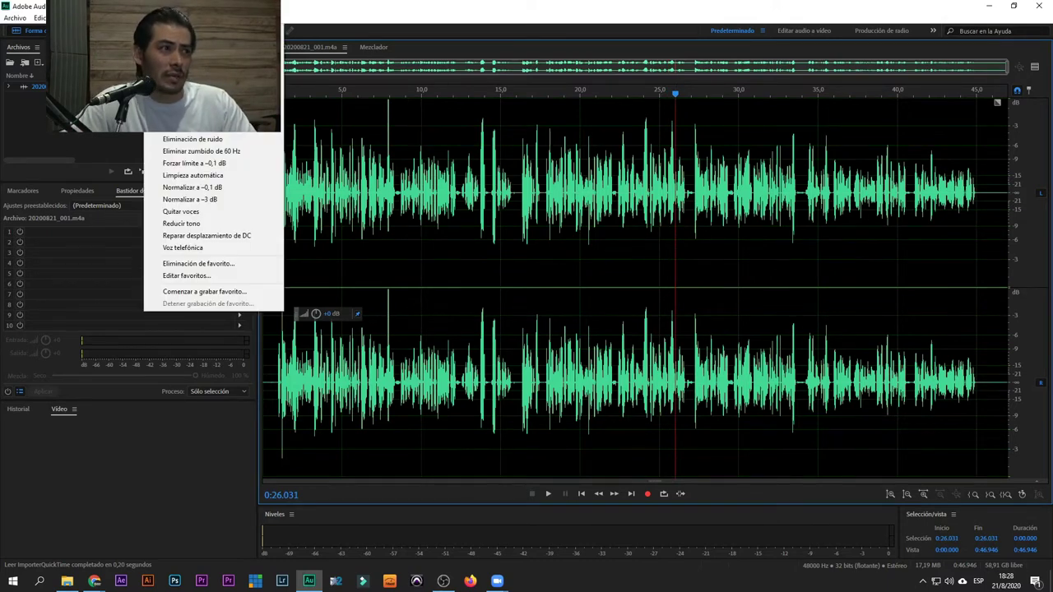
pyautogui.click(198, 127)
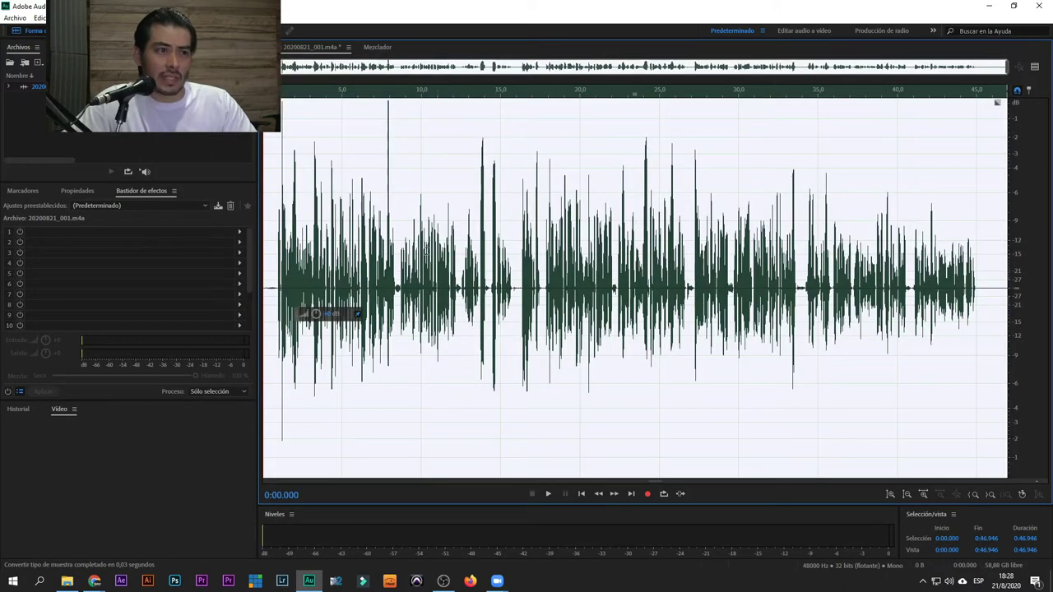
# - Lower the whole recording's volume slightly and play its first few seconds
pyautogui.moveTo(316, 314); pyautogui.dragTo(307, 318)
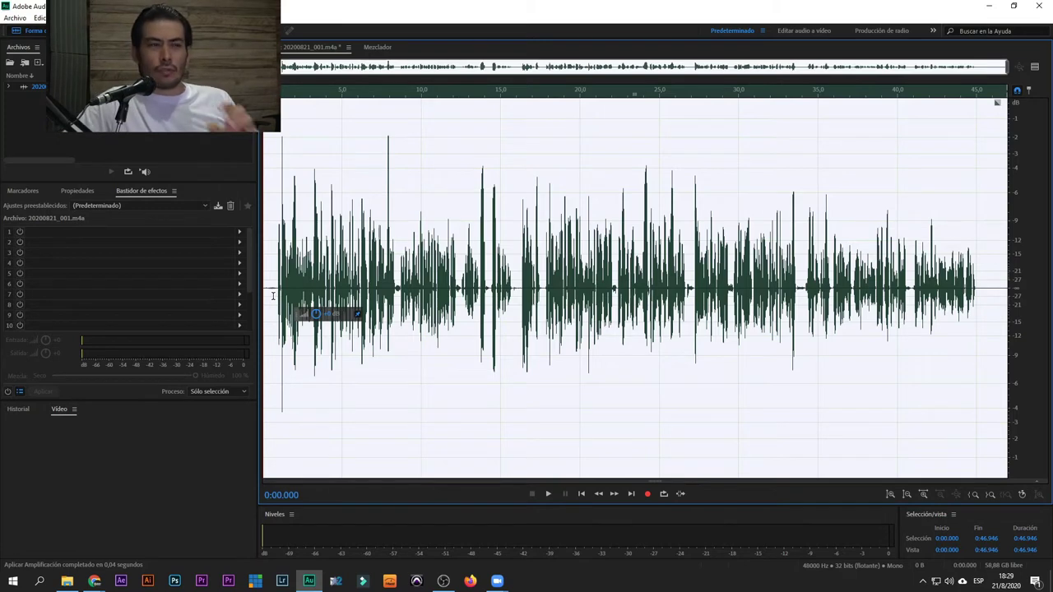
pyautogui.press('space')
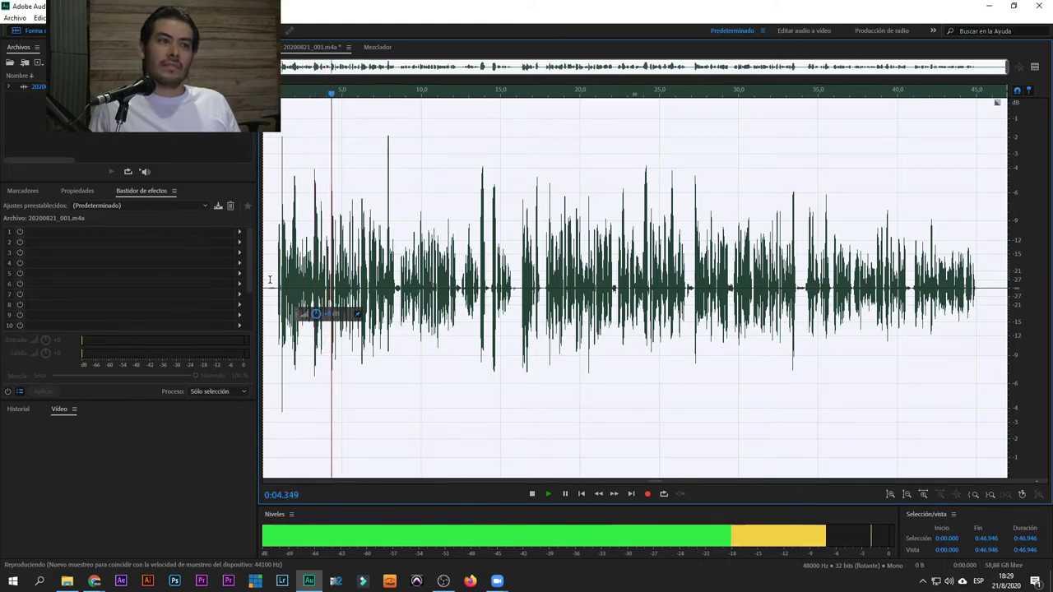
pyautogui.press('space')
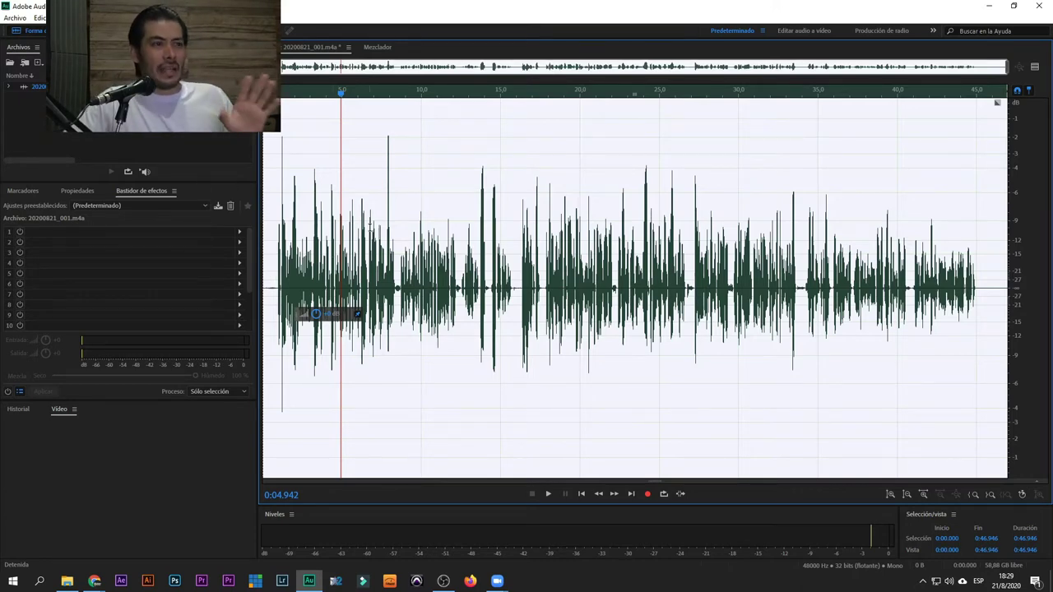
# - Add the VST3 equalizer FabFilter Pro-Q 2 to the first effects rack slot and reset it to the (Predeterminado) preset
pyautogui.click(240, 234)
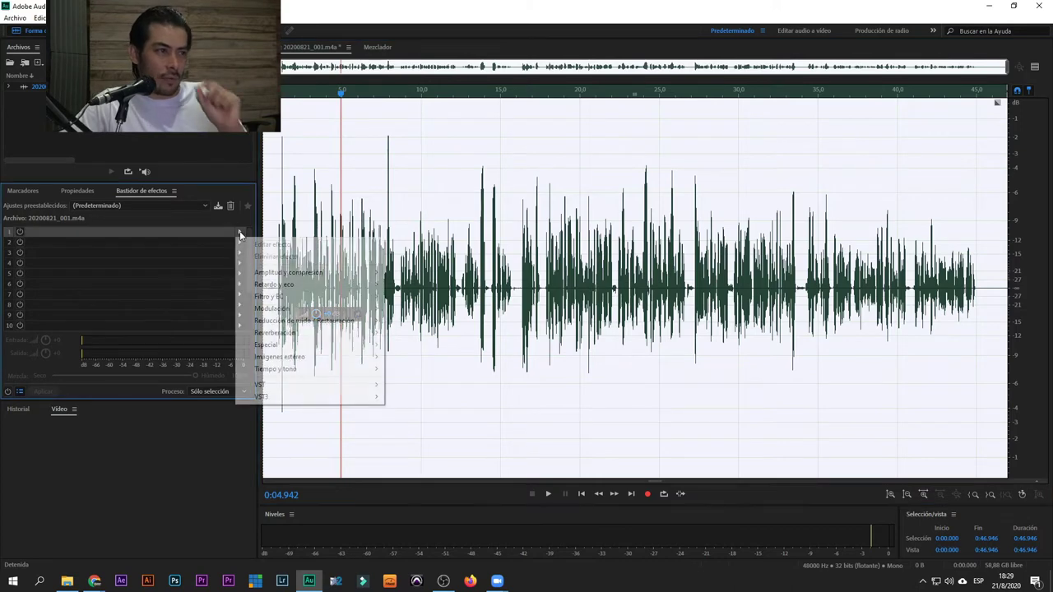
pyautogui.moveTo(337, 403)
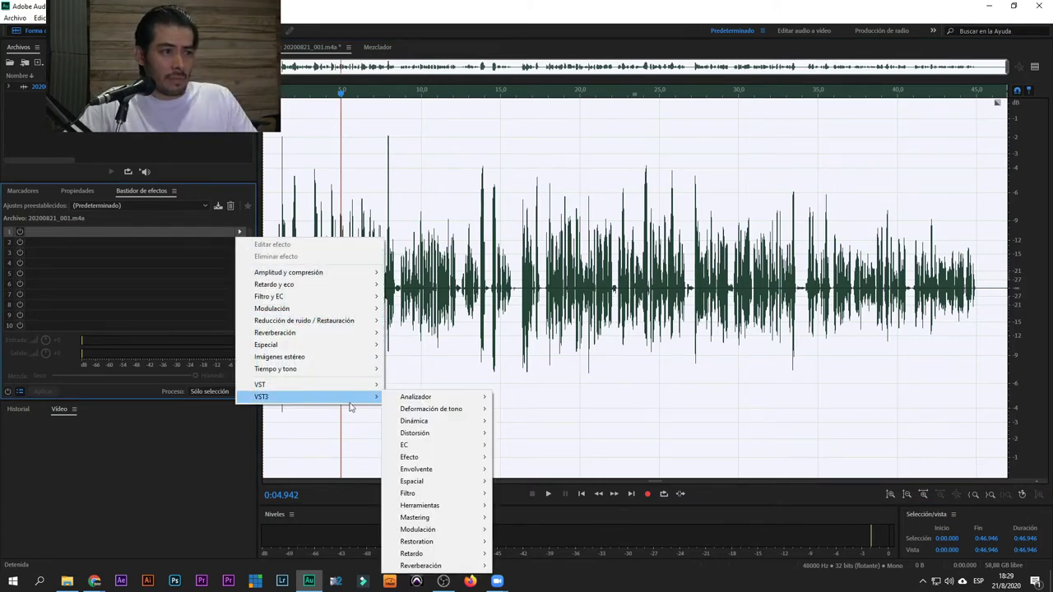
pyautogui.moveTo(461, 446)
pyautogui.moveTo(544, 451)
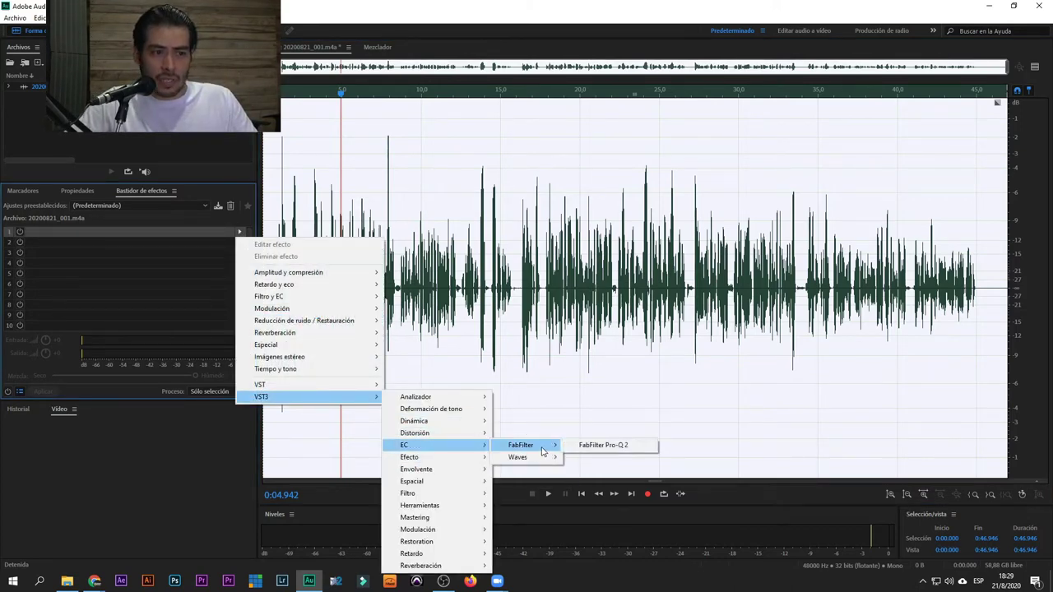
pyautogui.click(605, 445)
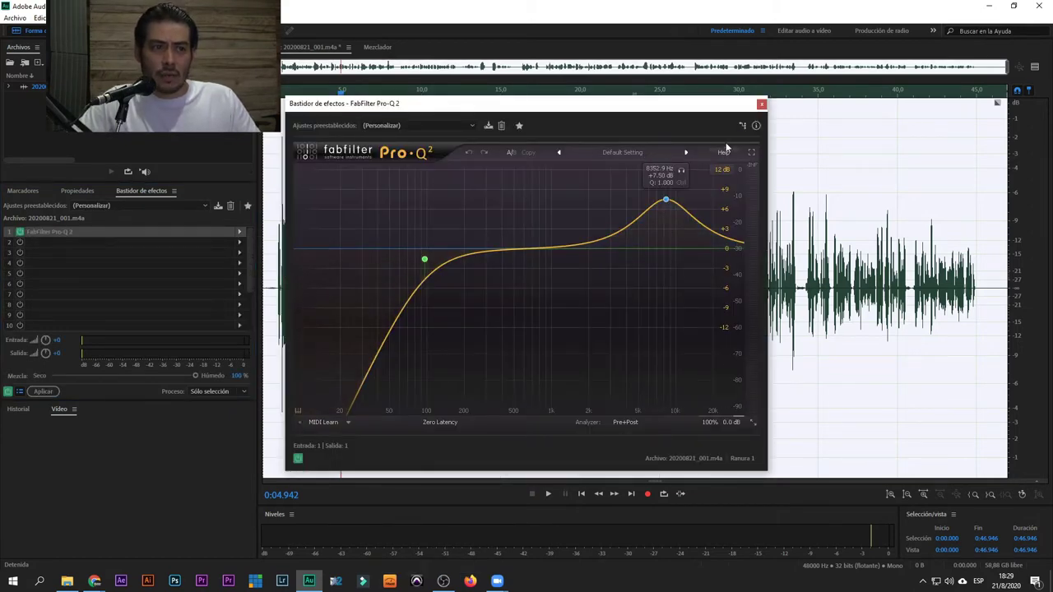
pyautogui.click(465, 125)
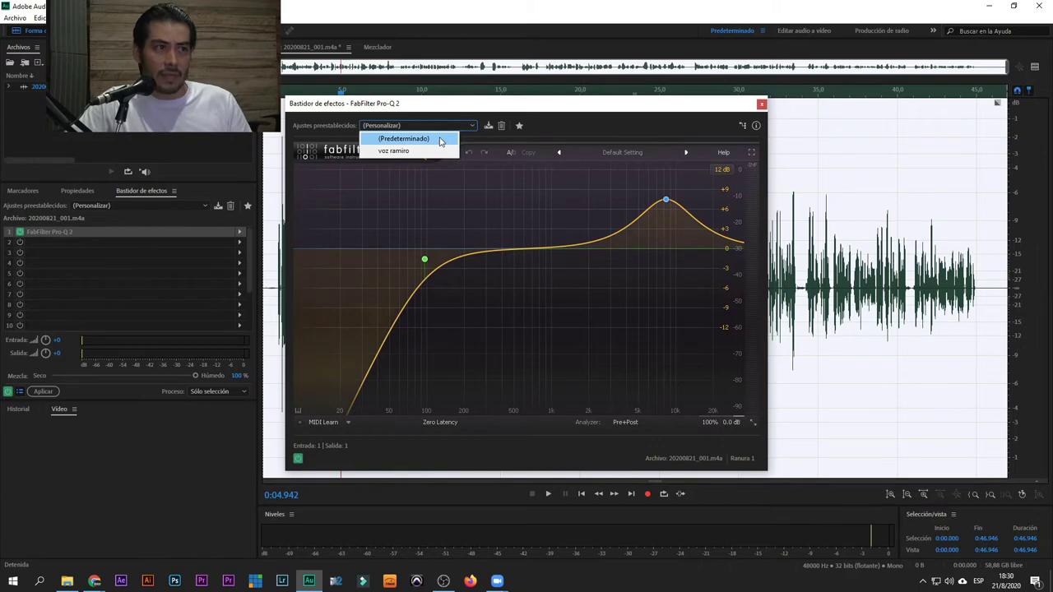
pyautogui.click(428, 138)
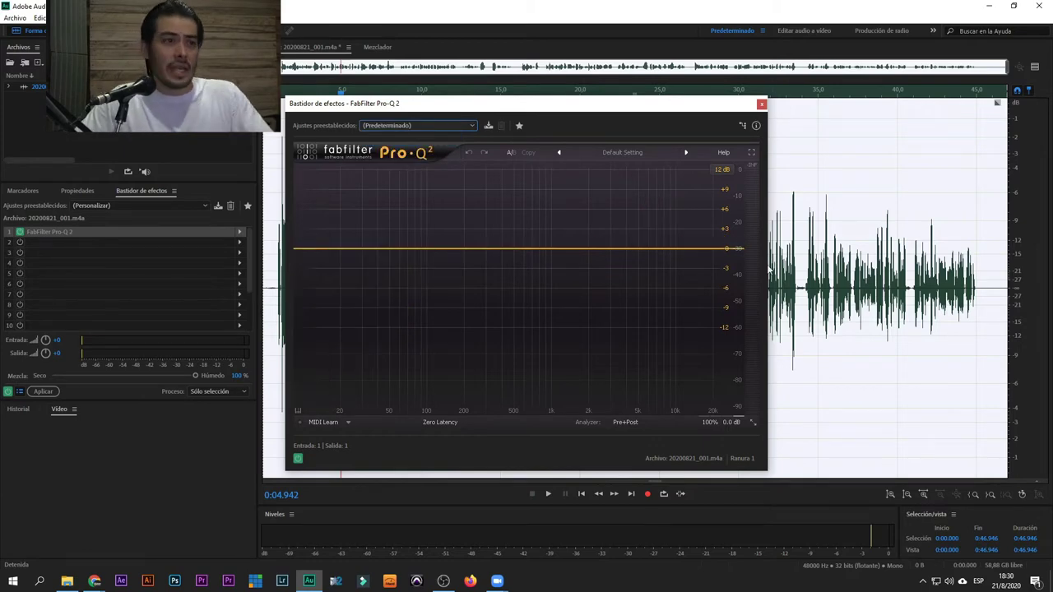
pyautogui.moveTo(617, 104); pyautogui.dragTo(688, 98)
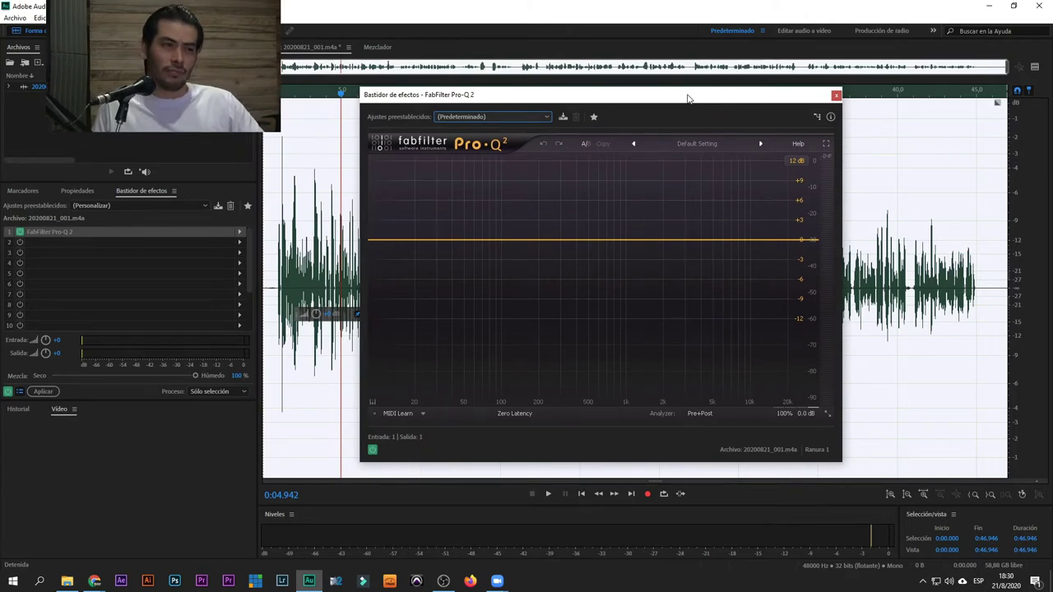
# - Try bell boosts of about 11 dB near 14.4 kHz and in the upper mids during playback, and delete both bands
pyautogui.press('space')
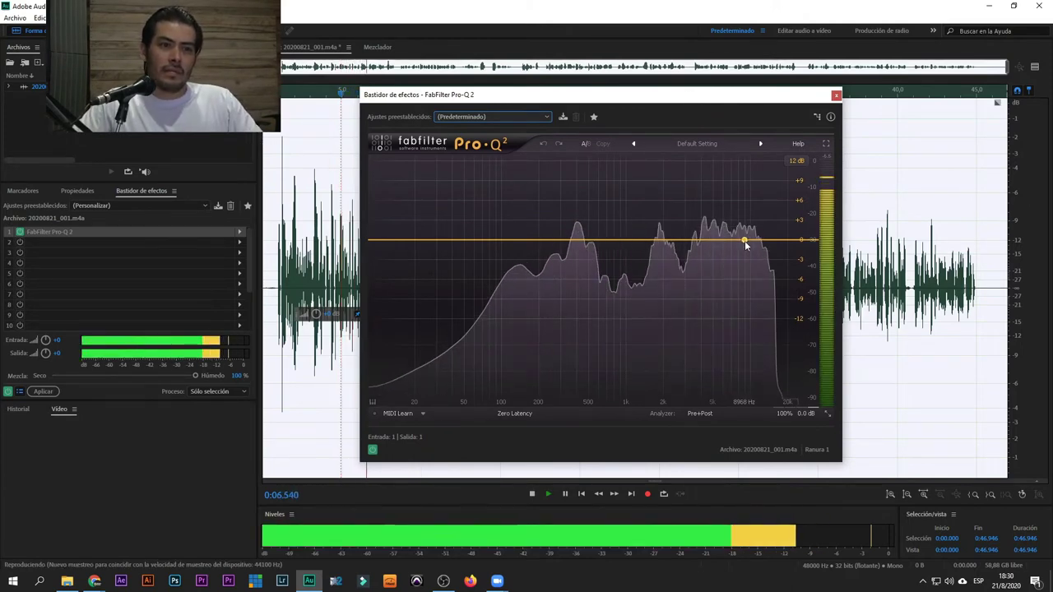
pyautogui.moveTo(746, 242); pyautogui.dragTo(771, 171)
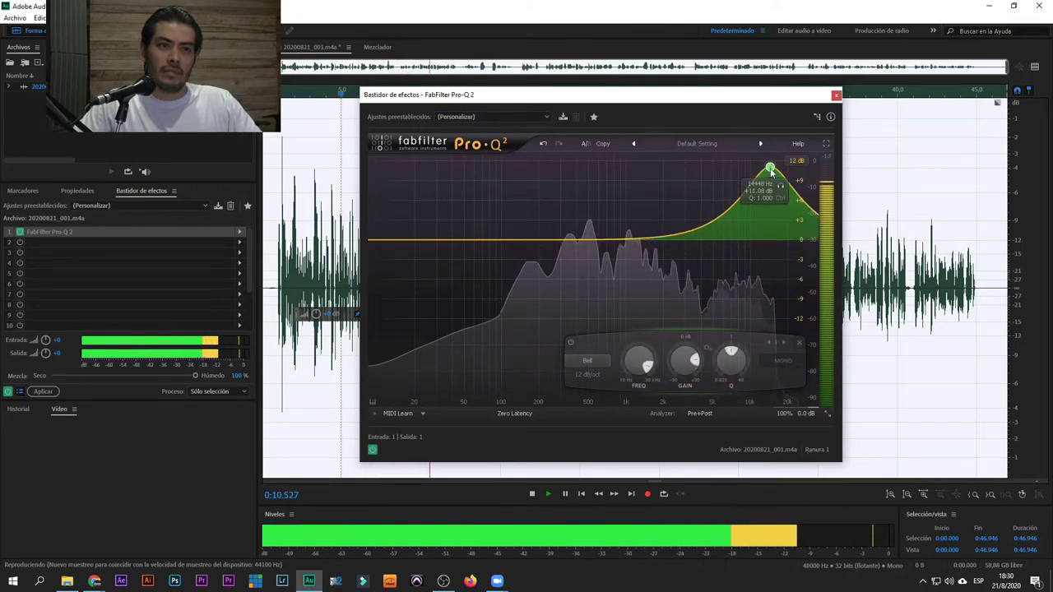
pyautogui.moveTo(683, 230); pyautogui.dragTo(688, 172)
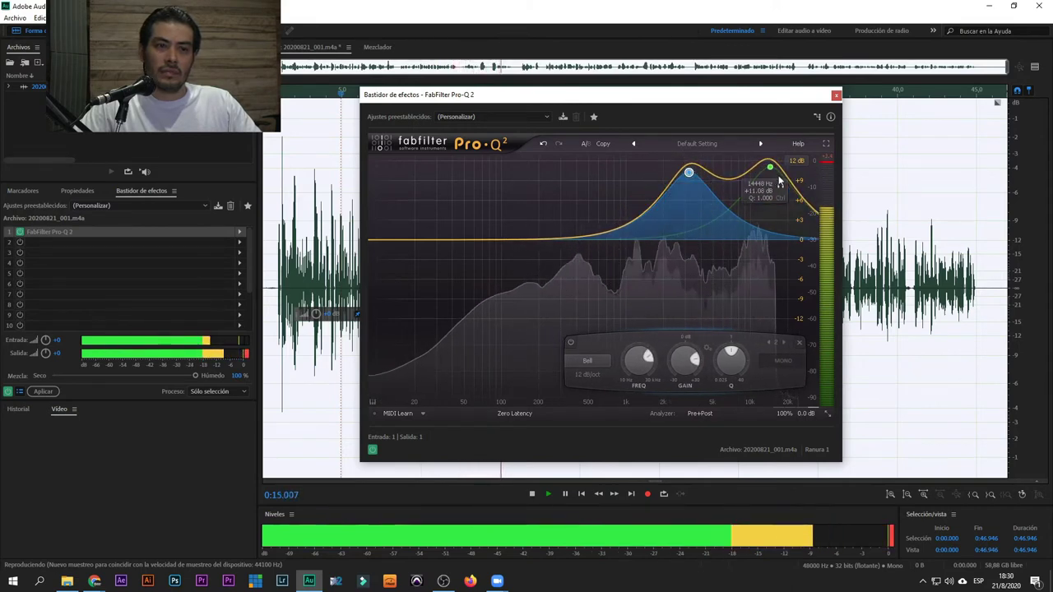
pyautogui.rightClick(691, 175)
pyautogui.click(721, 218)
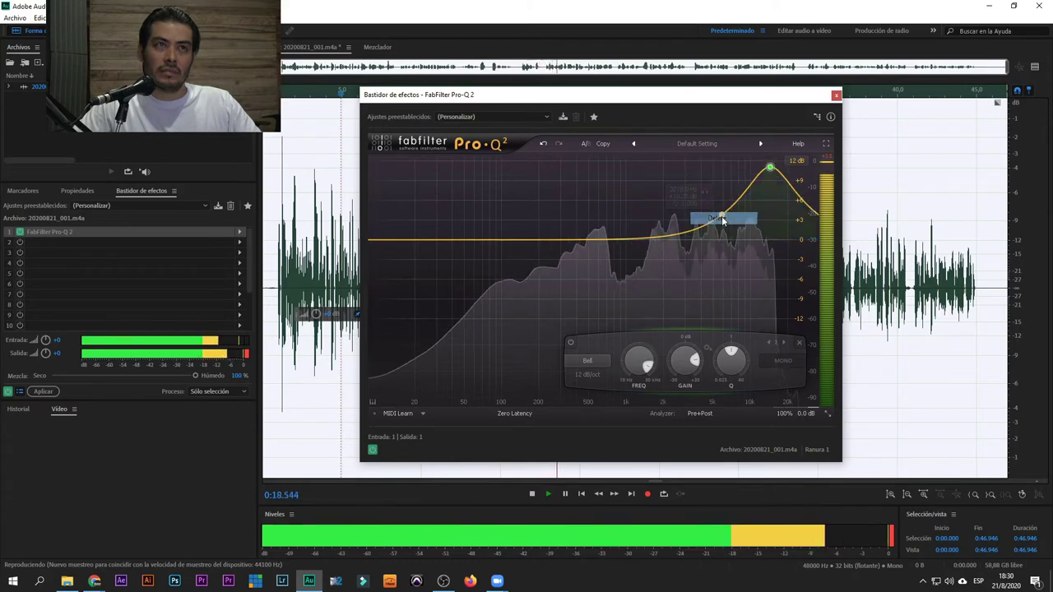
pyautogui.rightClick(770, 169)
pyautogui.click(803, 217)
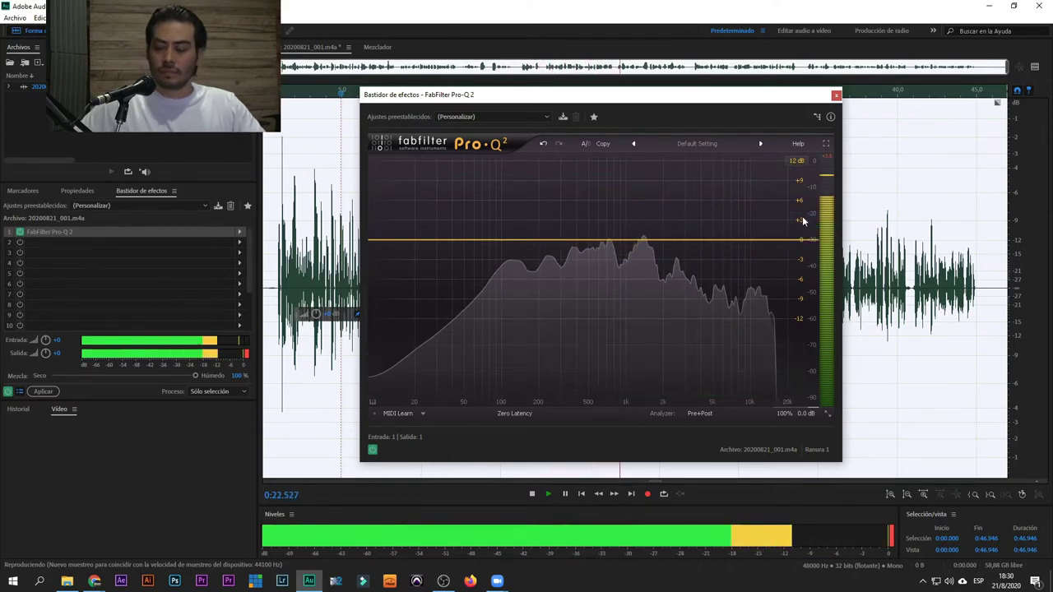
pyautogui.press('space')
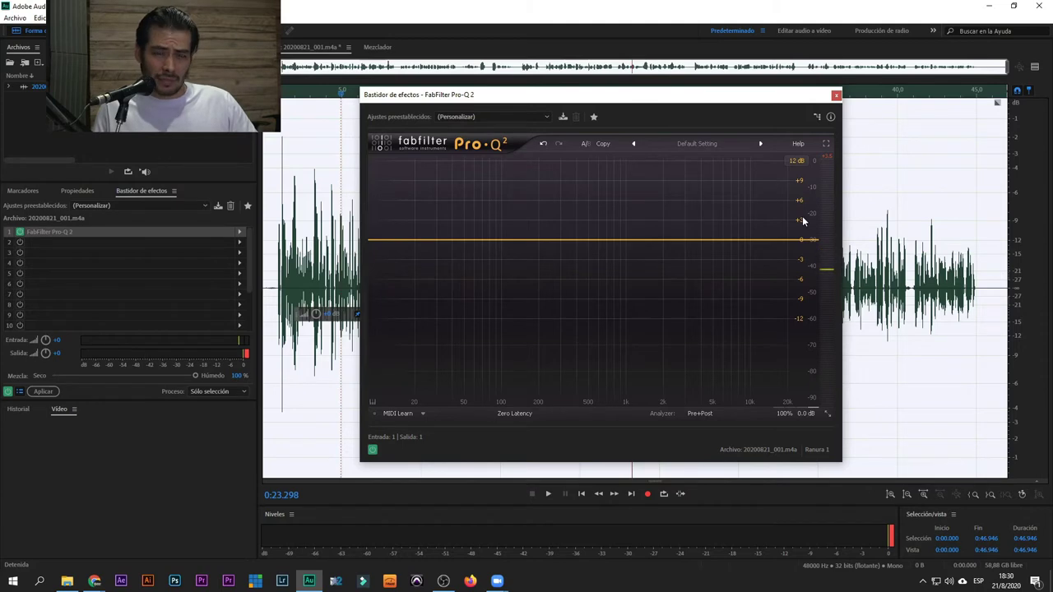
# - Try a wide bell boost of about 11.8 dB near 61 Hz with Q 0.65 during playback, and delete the band
pyautogui.press('space')
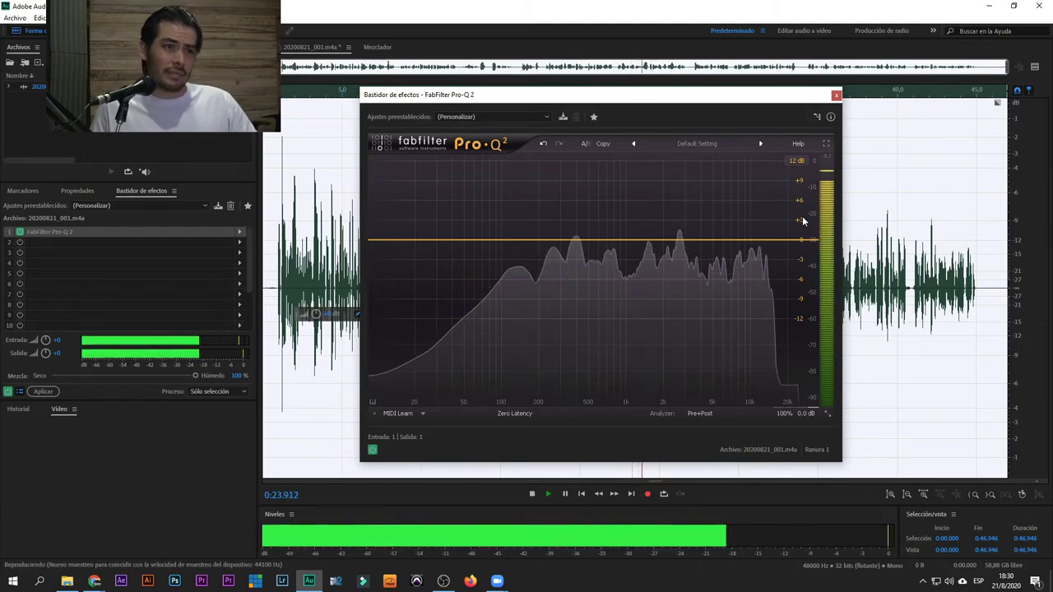
pyautogui.moveTo(482, 240); pyautogui.dragTo(510, 166)
pyautogui.moveTo(555, 355)
pyautogui.mouseDown()
pyautogui.moveTo(582, 390)
pyautogui.moveTo(547, 328)
pyautogui.moveTo(549, 349)
pyautogui.mouseUp()
pyautogui.moveTo(509, 168); pyautogui.dragTo(475, 162)
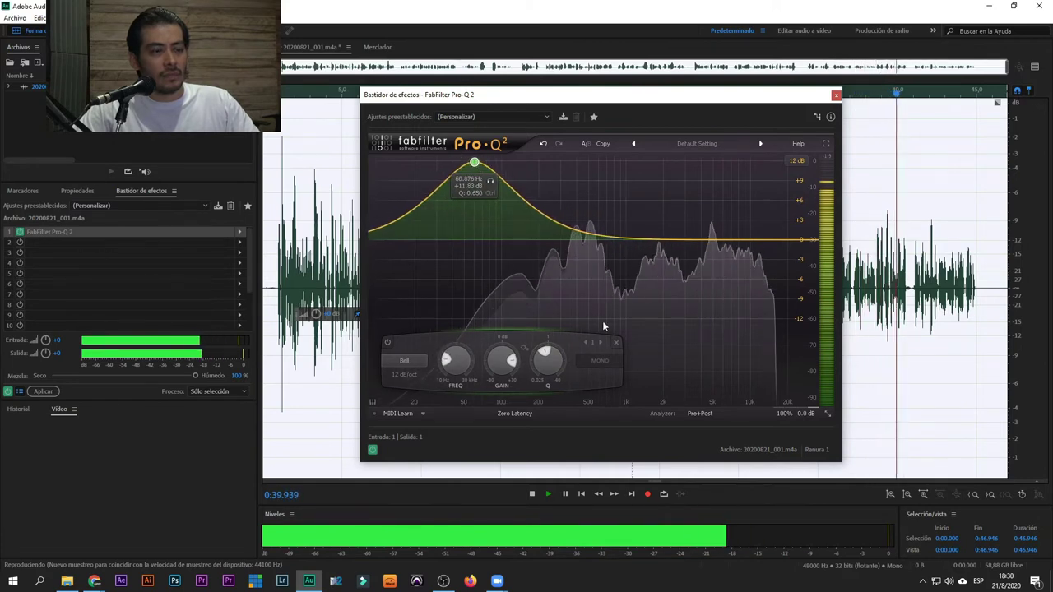
pyautogui.click(312, 263)
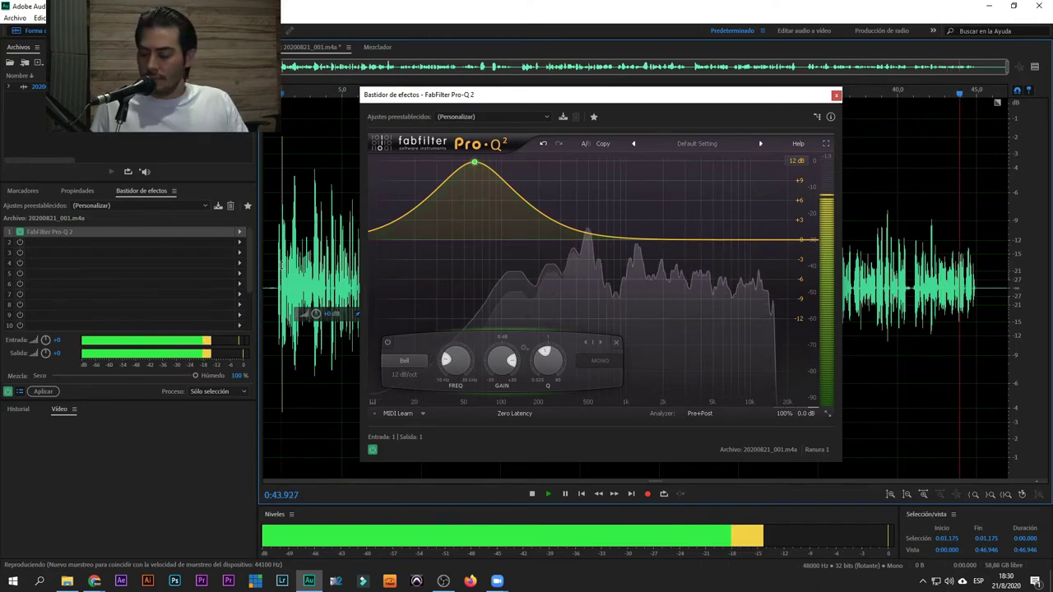
pyautogui.press('space')
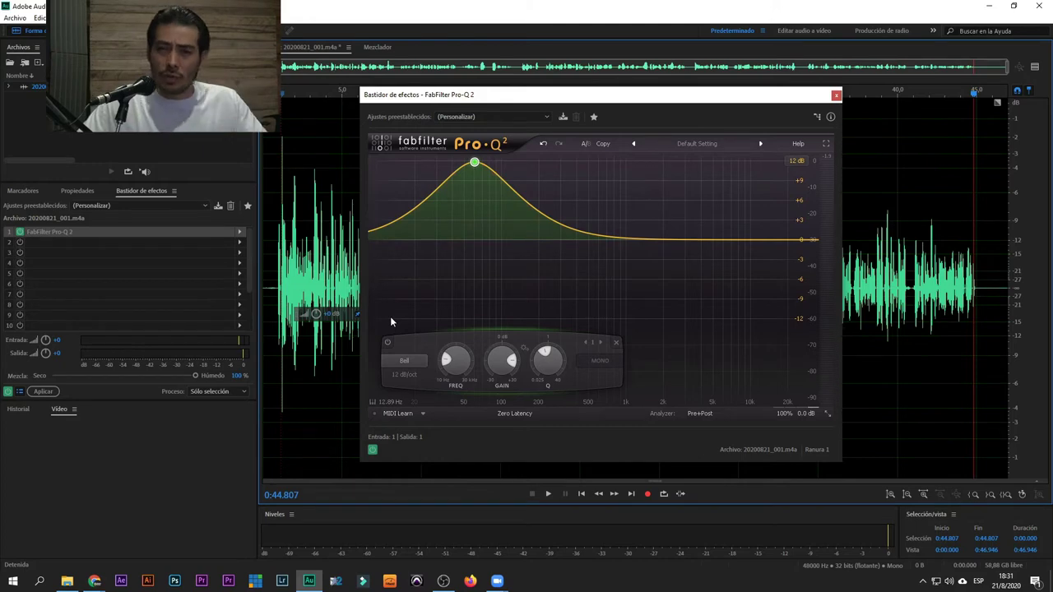
pyautogui.moveTo(476, 167)
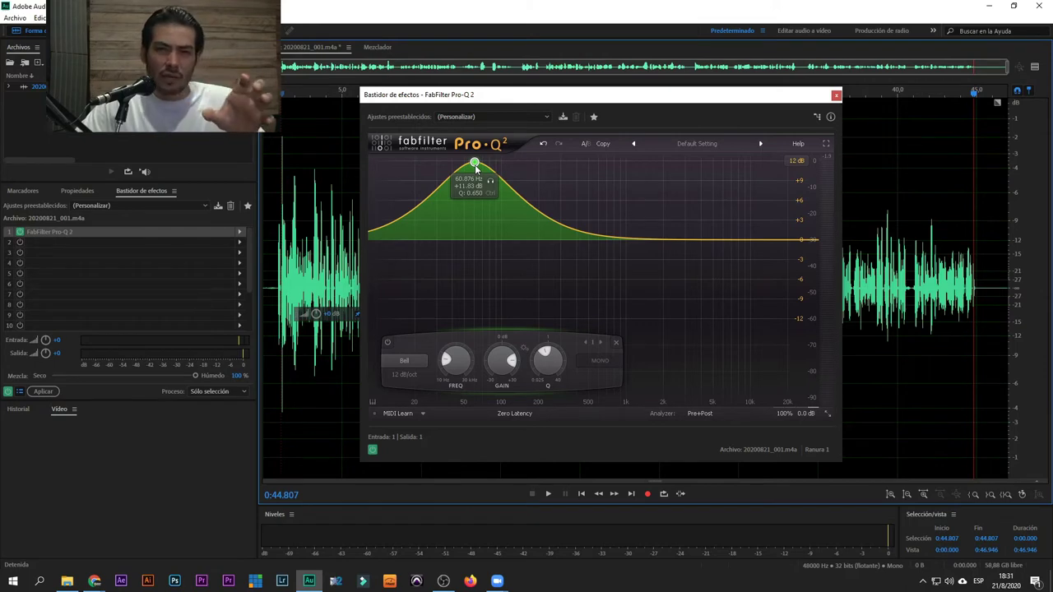
pyautogui.rightClick(474, 164)
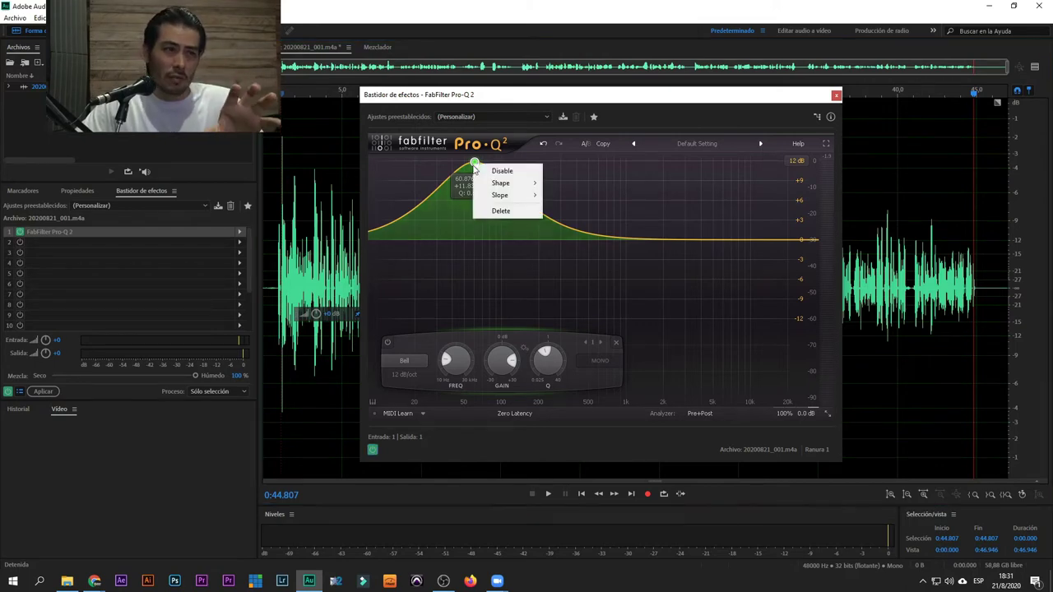
pyautogui.click(502, 210)
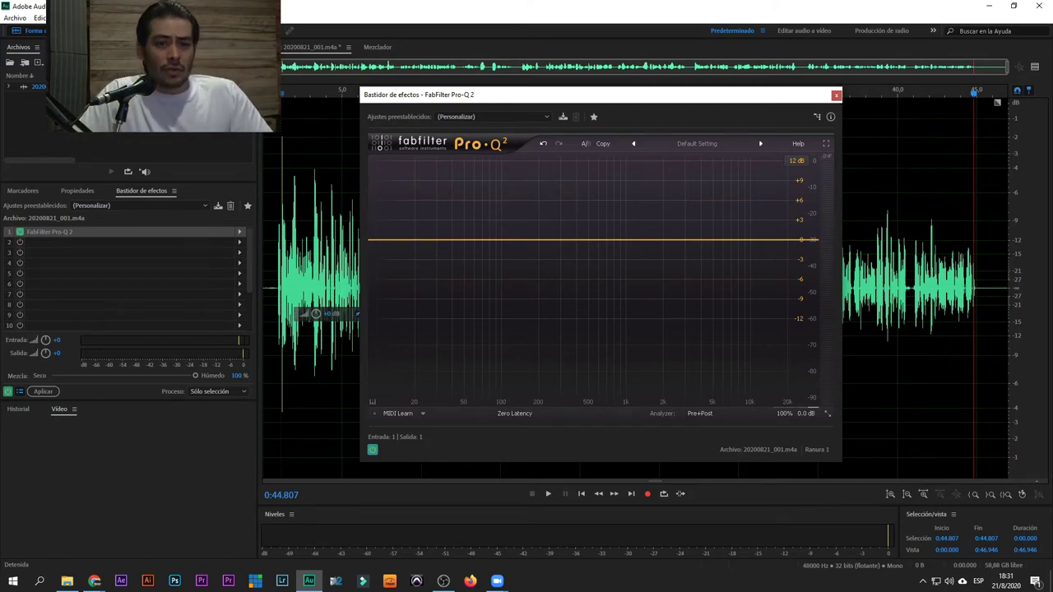
# - Add a Low Cut band to the equalizer and move its cutoff to about 89 Hz
pyautogui.click(305, 251)
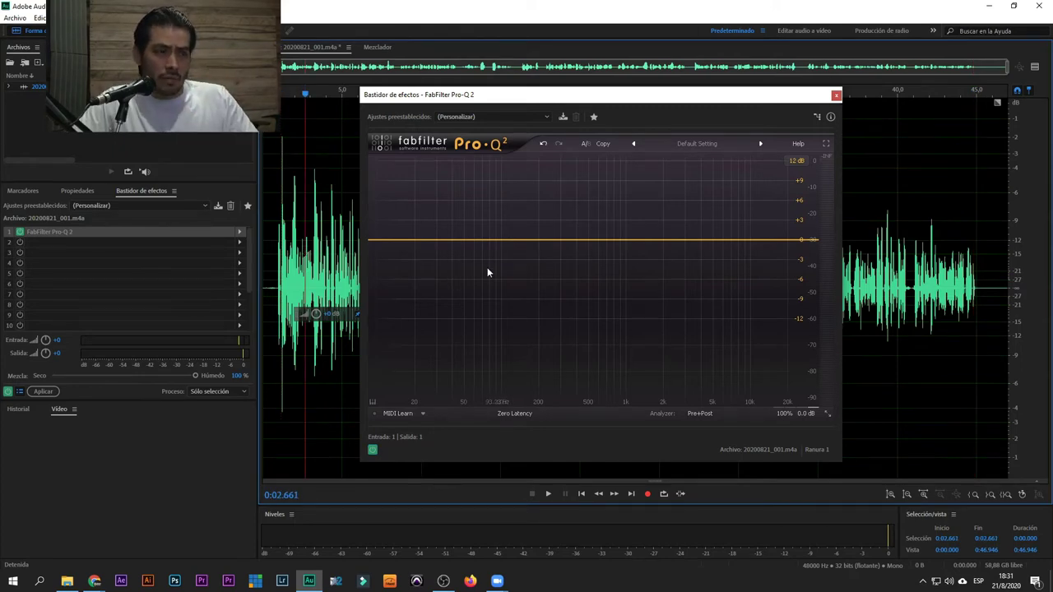
pyautogui.press('space')
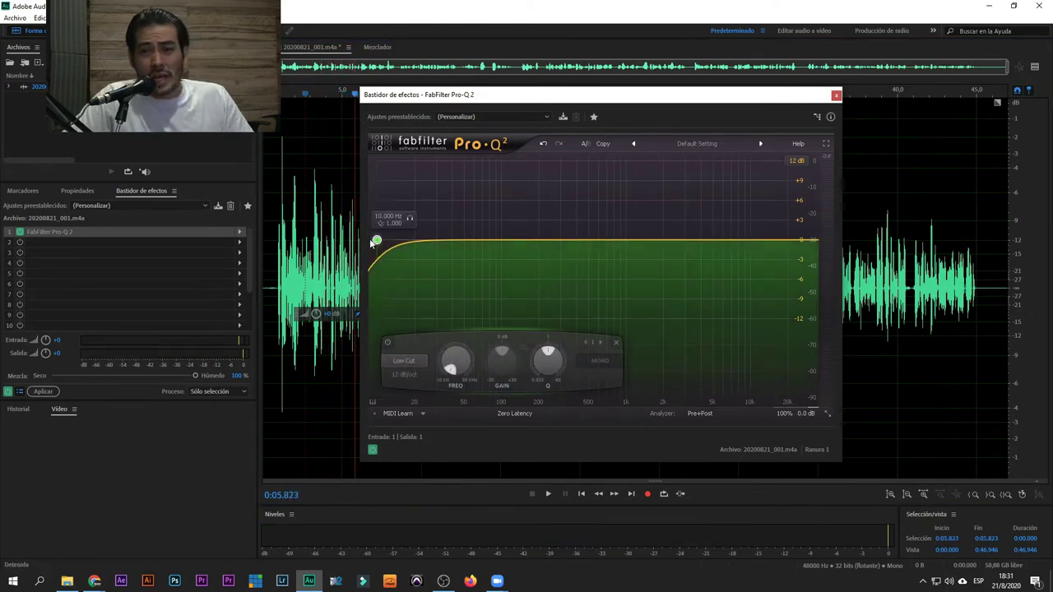
pyautogui.moveTo(376, 240); pyautogui.dragTo(495, 241)
# - Select the whole recording and raise the Low Cut band to about 109 Hz with Q about 1.03 while listening to playback
pyautogui.doubleClick(304, 229)
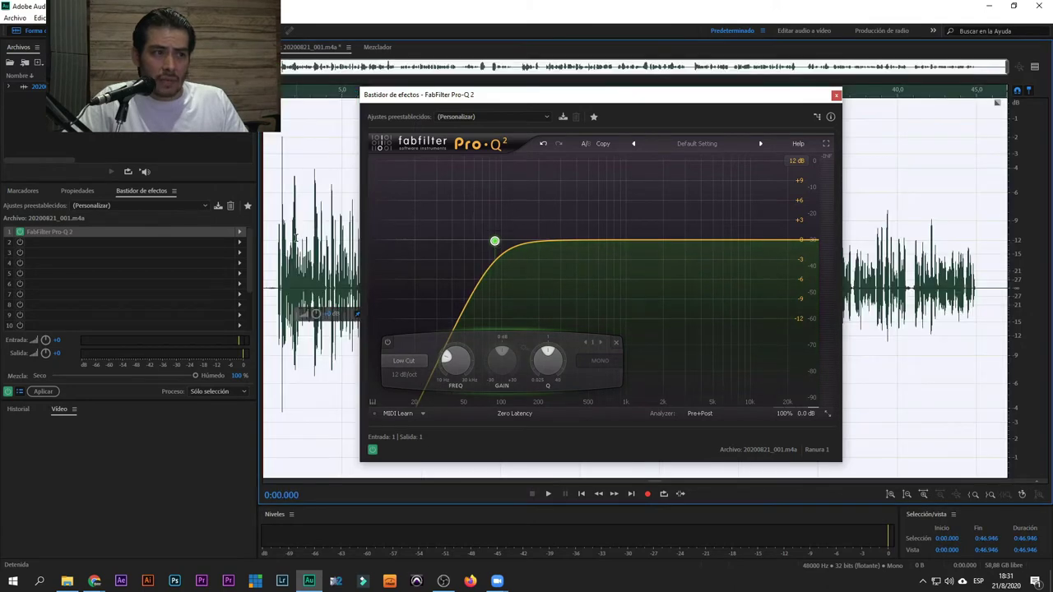
pyautogui.press('space')
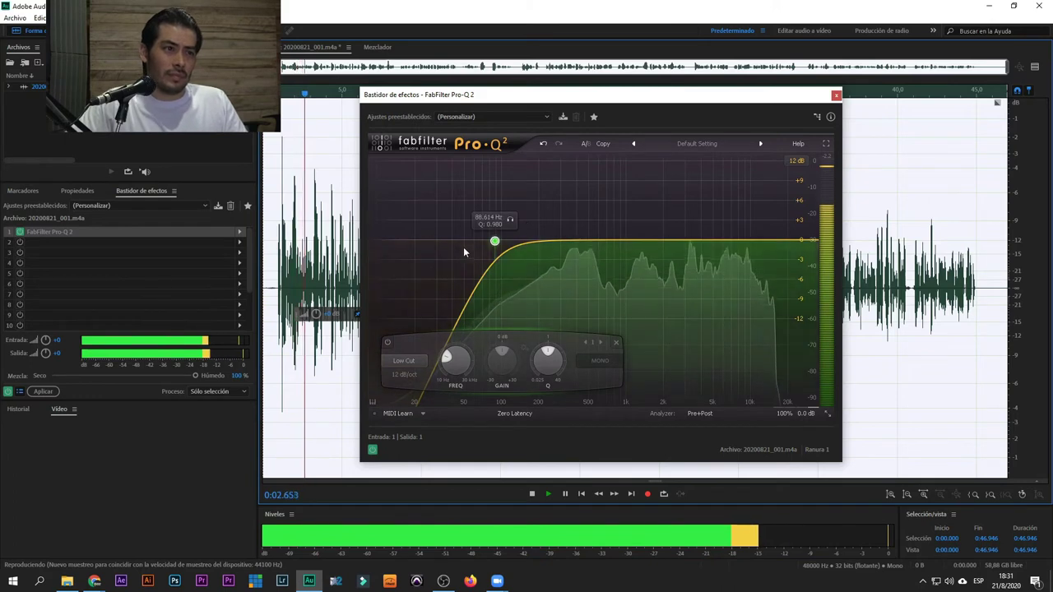
pyautogui.moveTo(494, 241); pyautogui.dragTo(506, 238)
pyautogui.press('space')
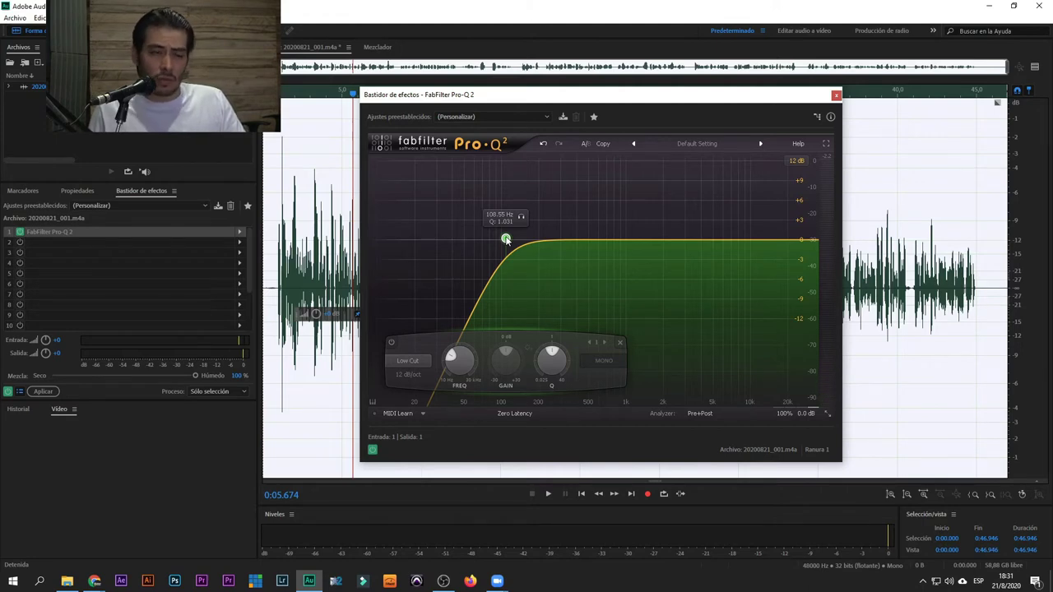
pyautogui.press('space')
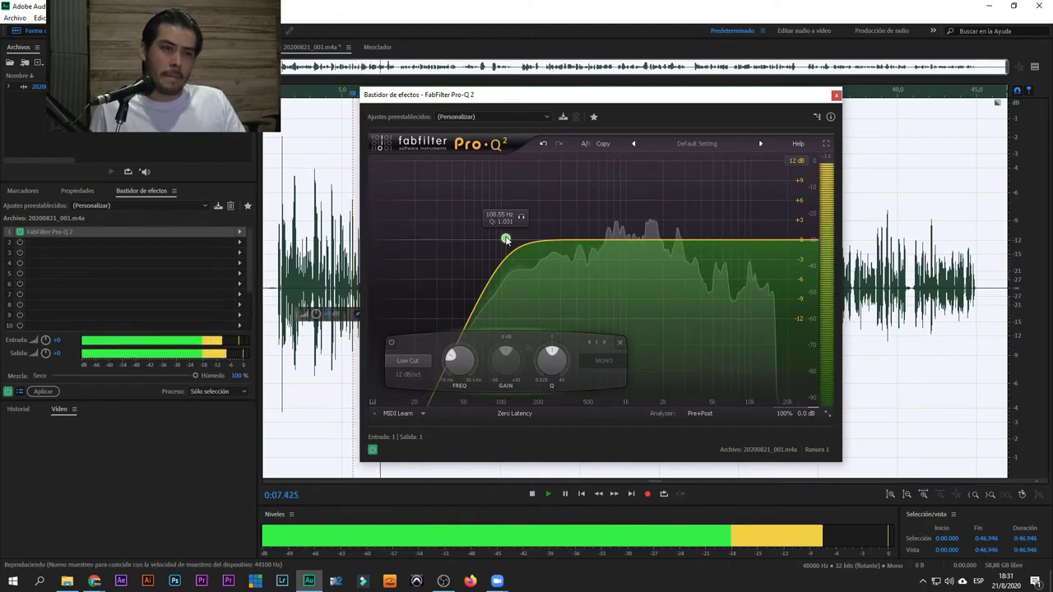
pyautogui.press('space')
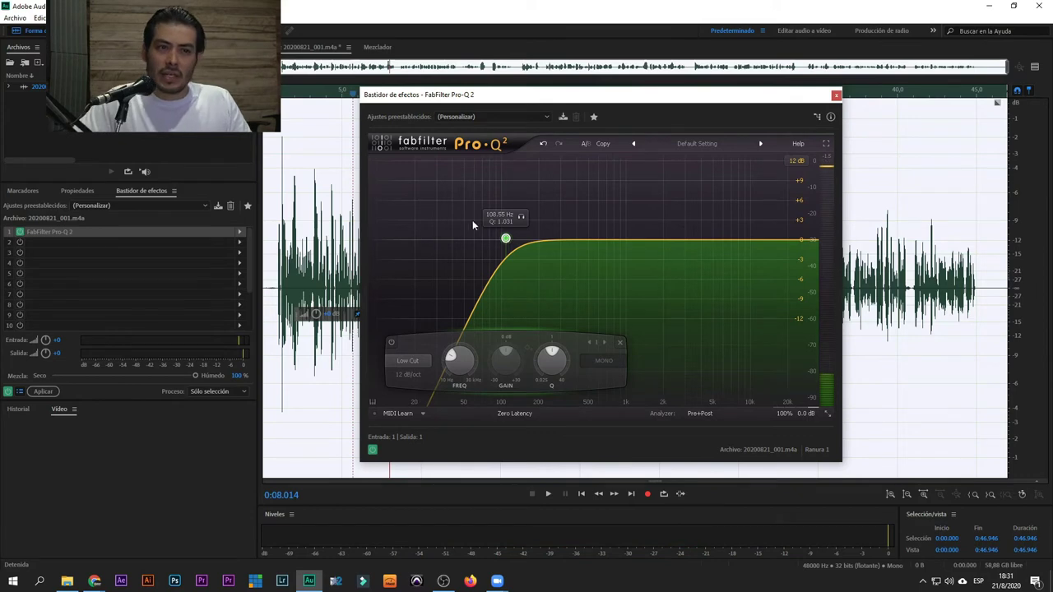
# - Add a High Cut band at the upper end of the equalizer's frequency range
pyautogui.click(818, 242)
pyautogui.moveTo(812, 244); pyautogui.dragTo(789, 239)
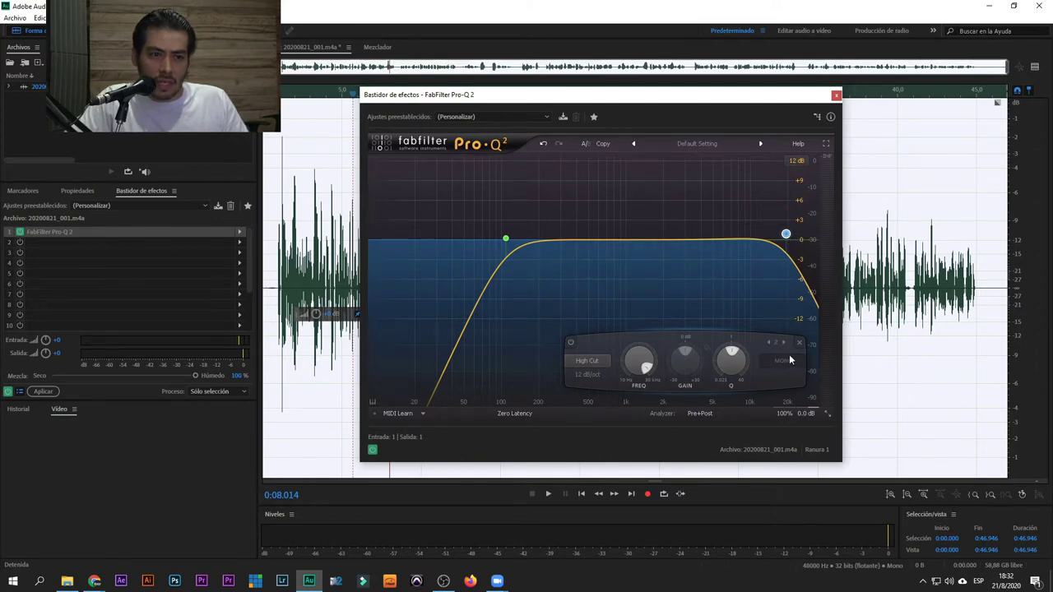
# - Try a second High Cut band near 15.4 kHz and delete it
pyautogui.click(773, 244)
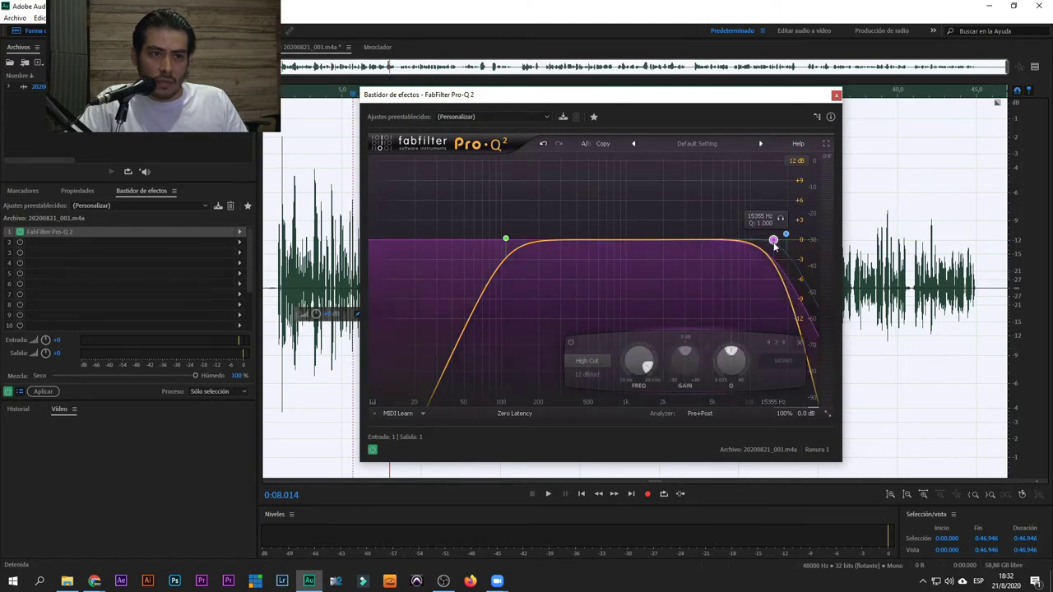
pyautogui.moveTo(774, 244)
pyautogui.mouseDown()
pyautogui.moveTo(799, 236)
pyautogui.moveTo(770, 240)
pyautogui.mouseUp()
pyautogui.rightClick(798, 232)
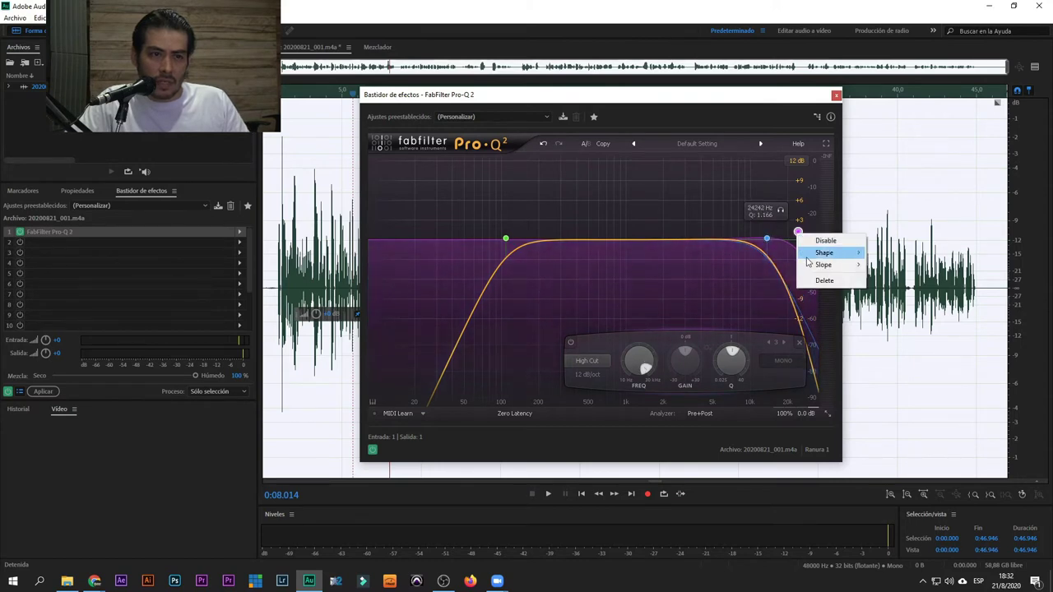
pyautogui.click(825, 281)
# - Adjust the remaining High Cut band to about 16.4 kHz with a Q of about 1.10
pyautogui.moveTo(768, 239); pyautogui.dragTo(790, 239)
pyautogui.scroll(5, 753, 349)
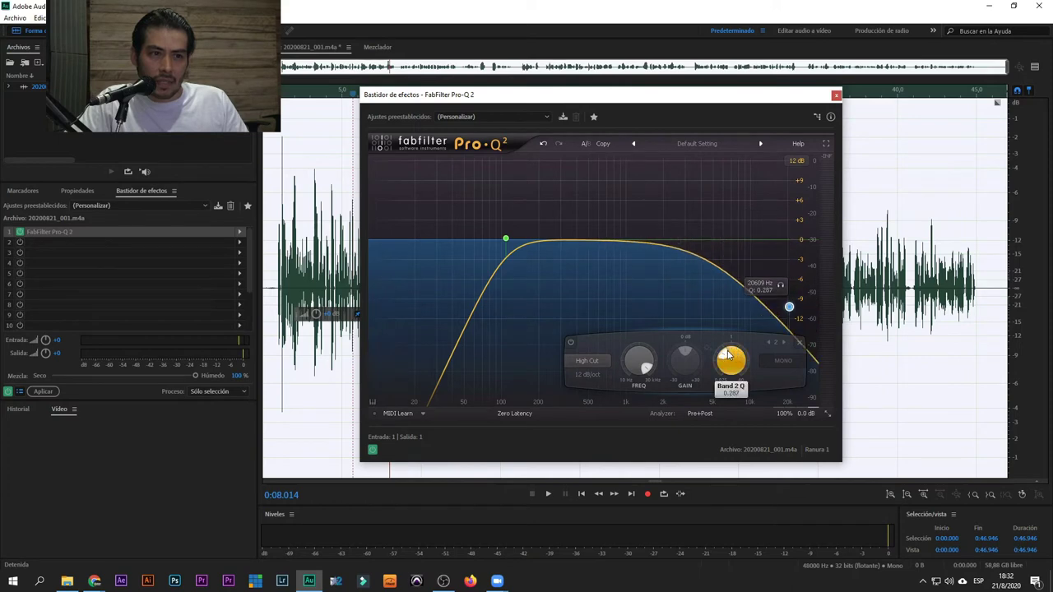
pyautogui.moveTo(789, 210); pyautogui.dragTo(781, 231)
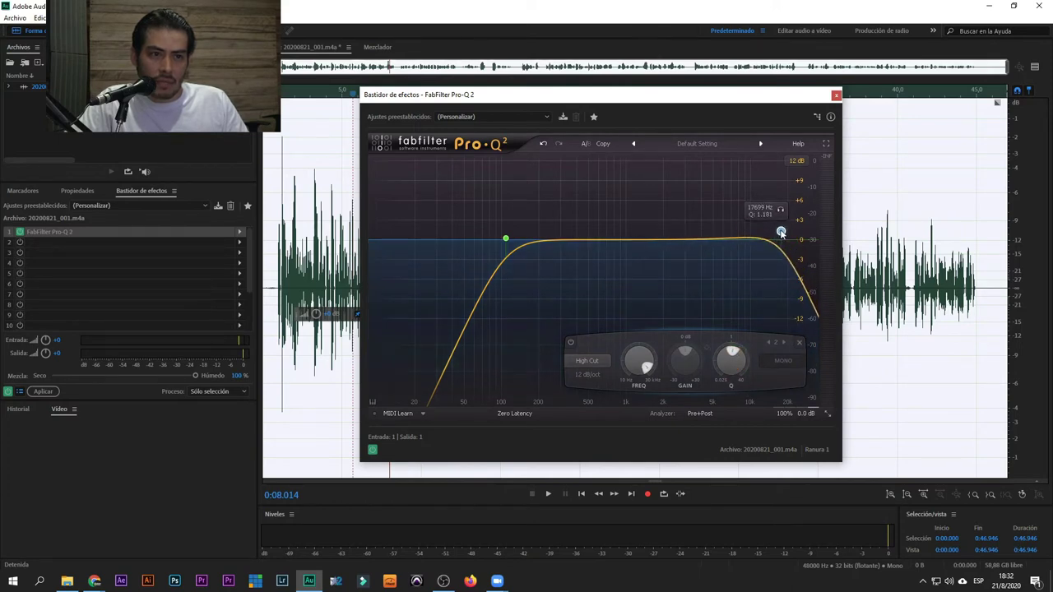
pyautogui.scroll(-10, 650, 371)
pyautogui.scroll(8, 659, 364)
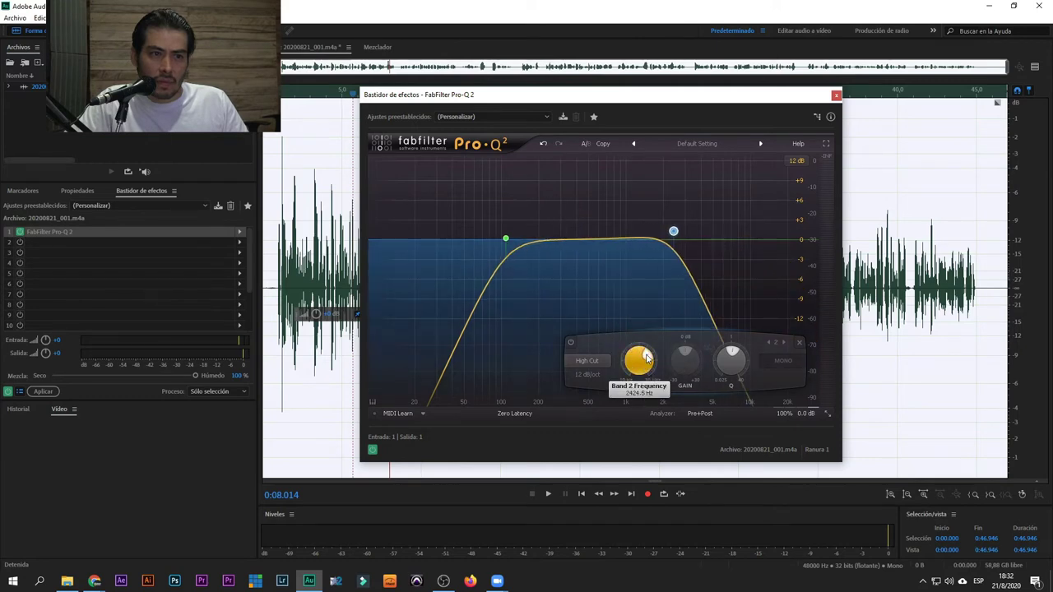
pyautogui.moveTo(660, 363); pyautogui.dragTo(695, 376)
pyautogui.moveTo(757, 233); pyautogui.dragTo(774, 239)
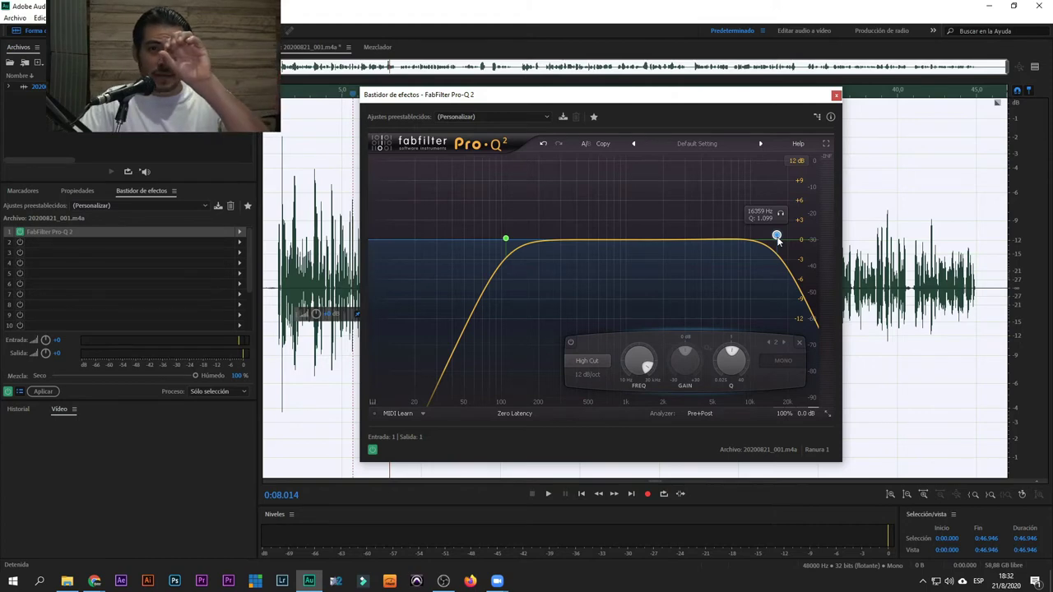
# - Play the recording and compare its sound with the equalizer bypassed and switched back on
pyautogui.press('space')
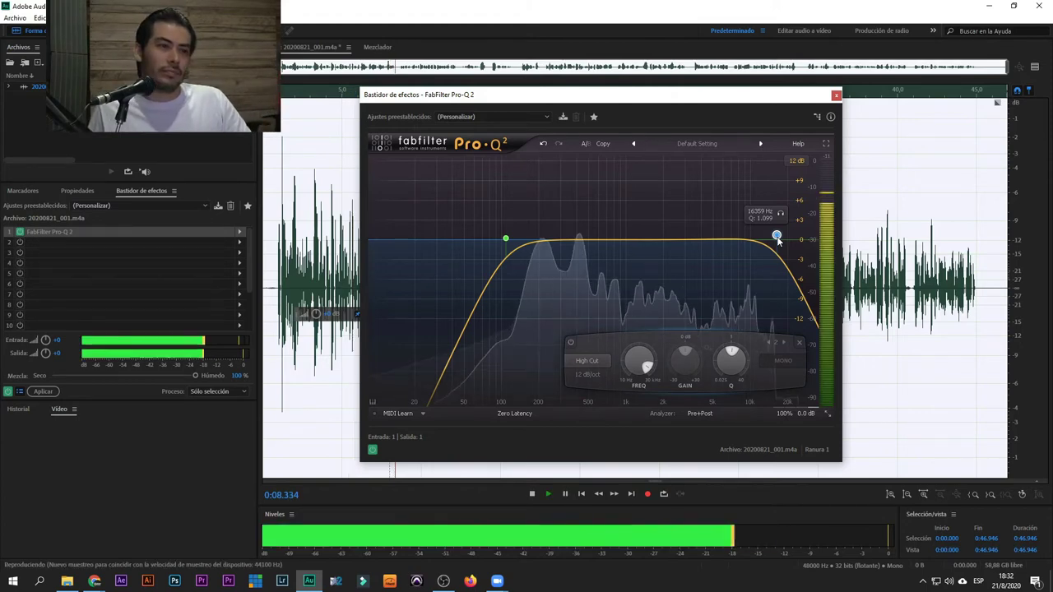
pyautogui.click(373, 450)
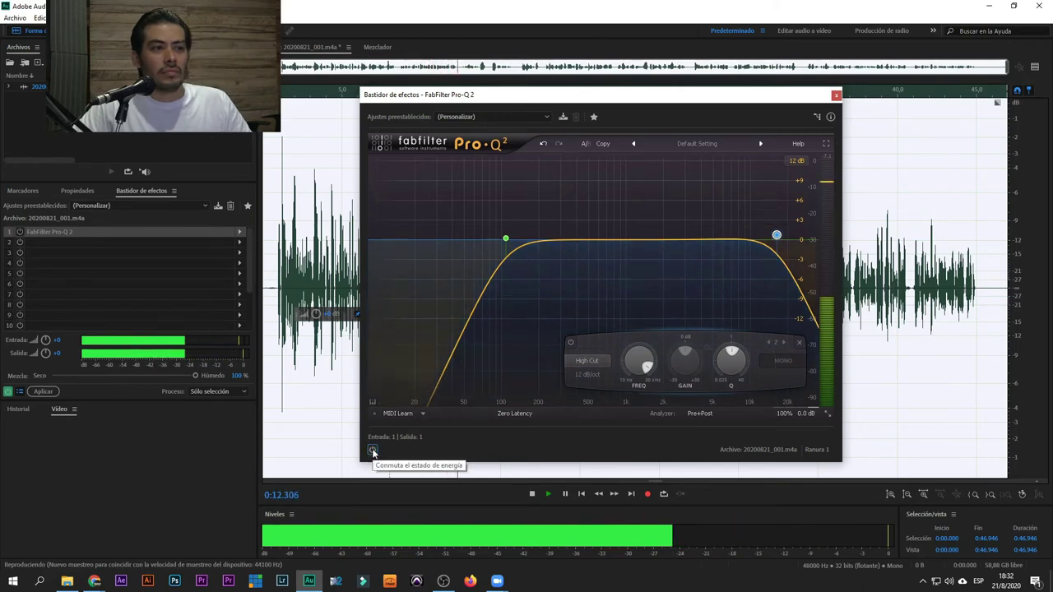
pyautogui.click(373, 450)
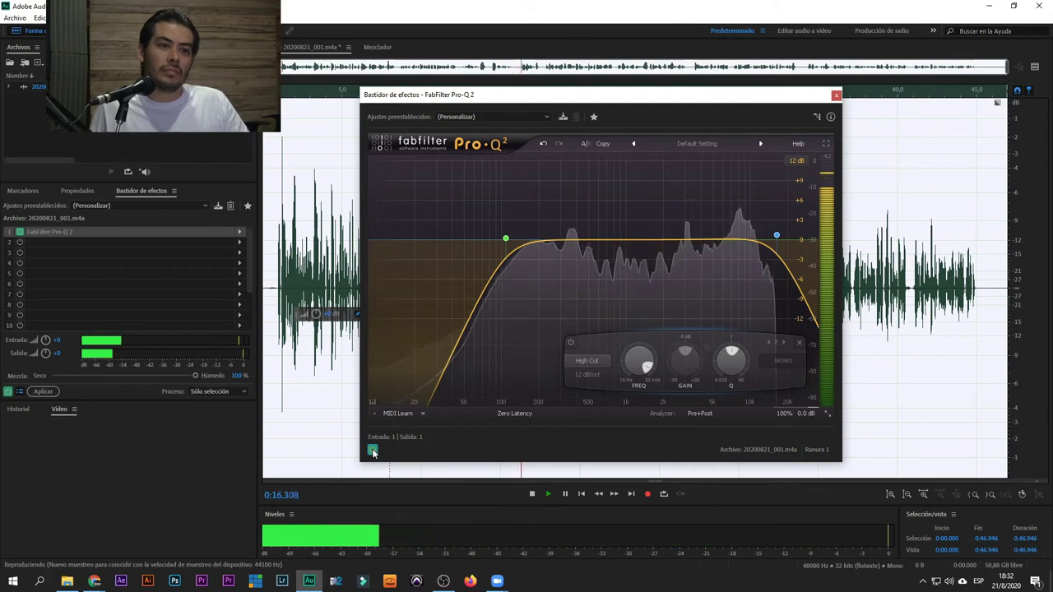
pyautogui.press('space')
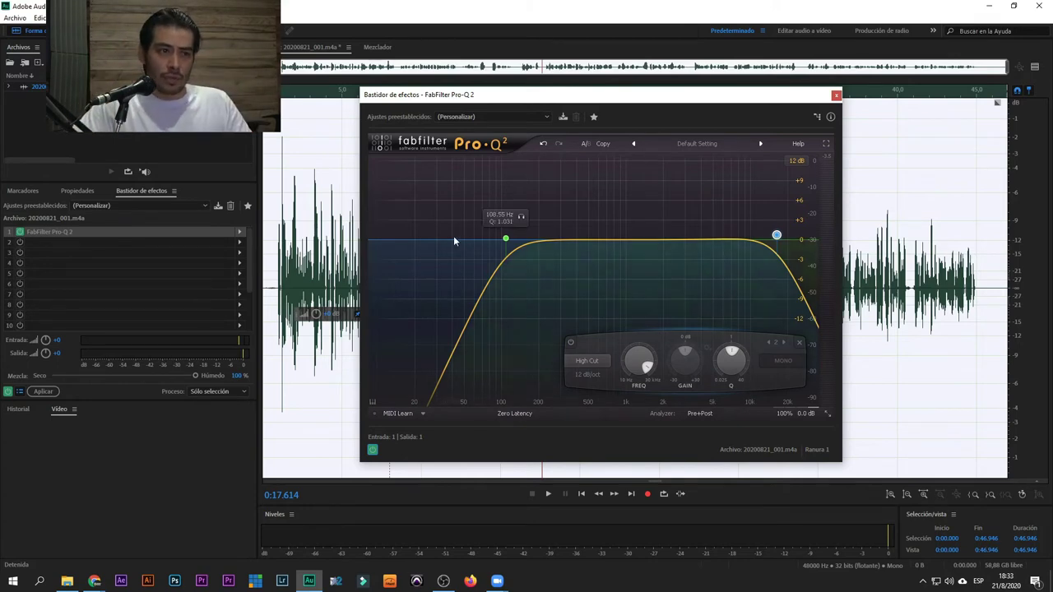
# - Select the Low Cut band, uncover the waveform and listen to equalized passages from about 0:16.7 and 0:27.2
pyautogui.click(505, 239)
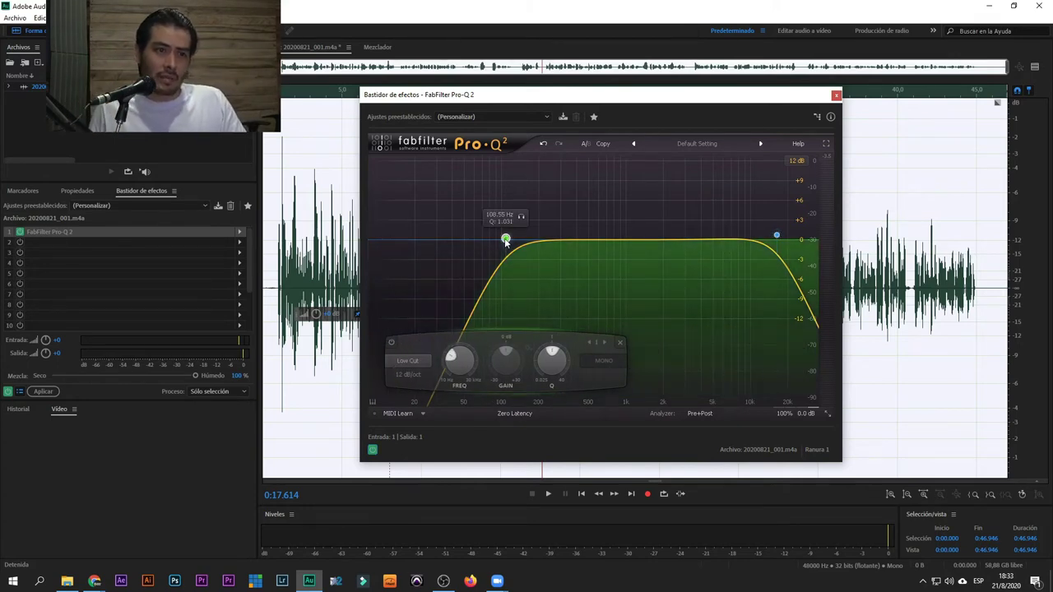
pyautogui.press('space')
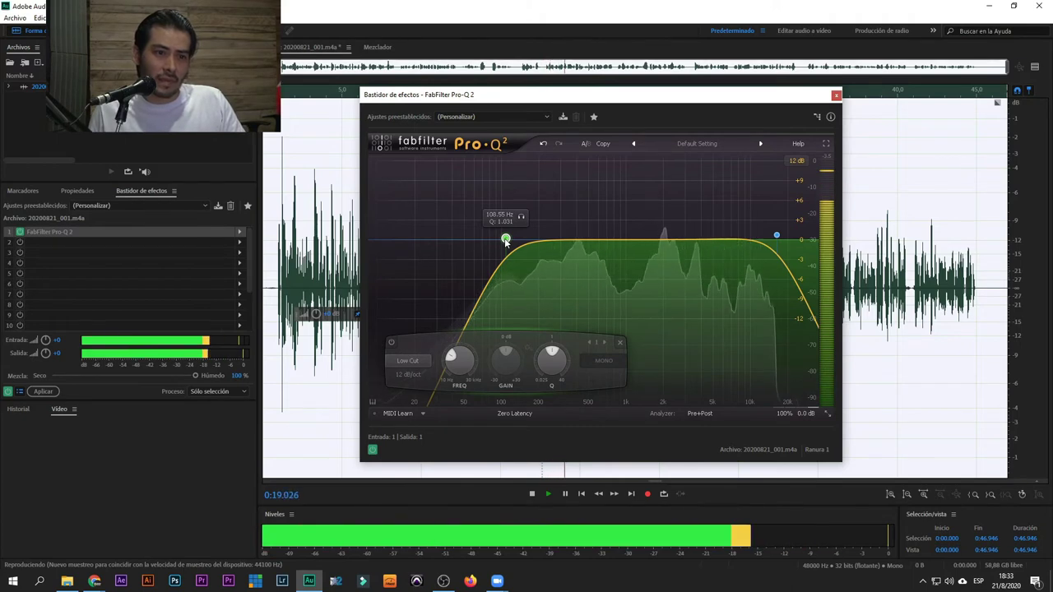
pyautogui.press('space')
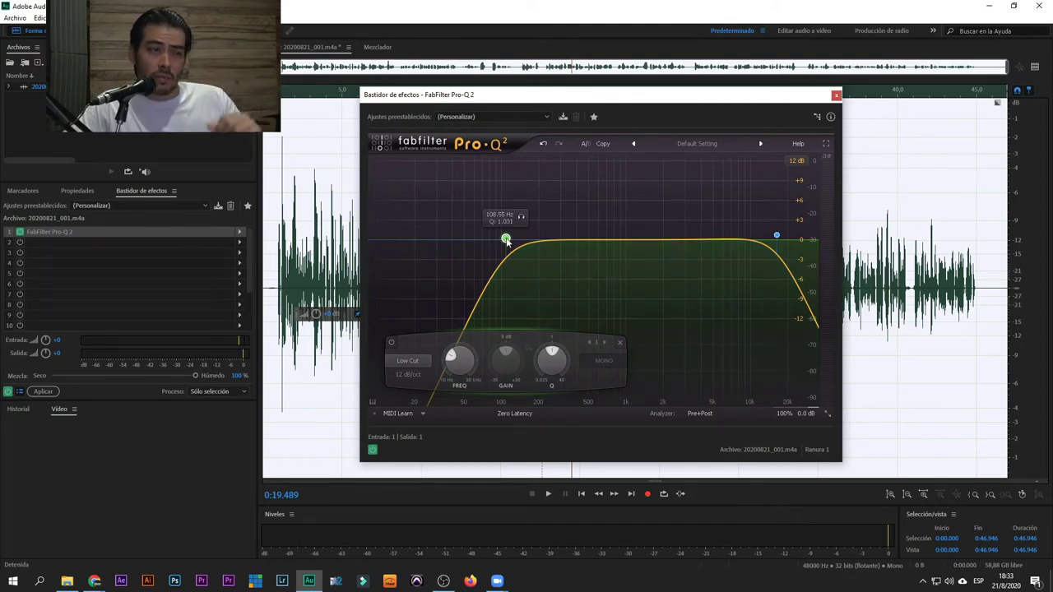
pyautogui.moveTo(514, 97); pyautogui.dragTo(167, 151)
pyautogui.click(618, 292)
pyautogui.press('space')
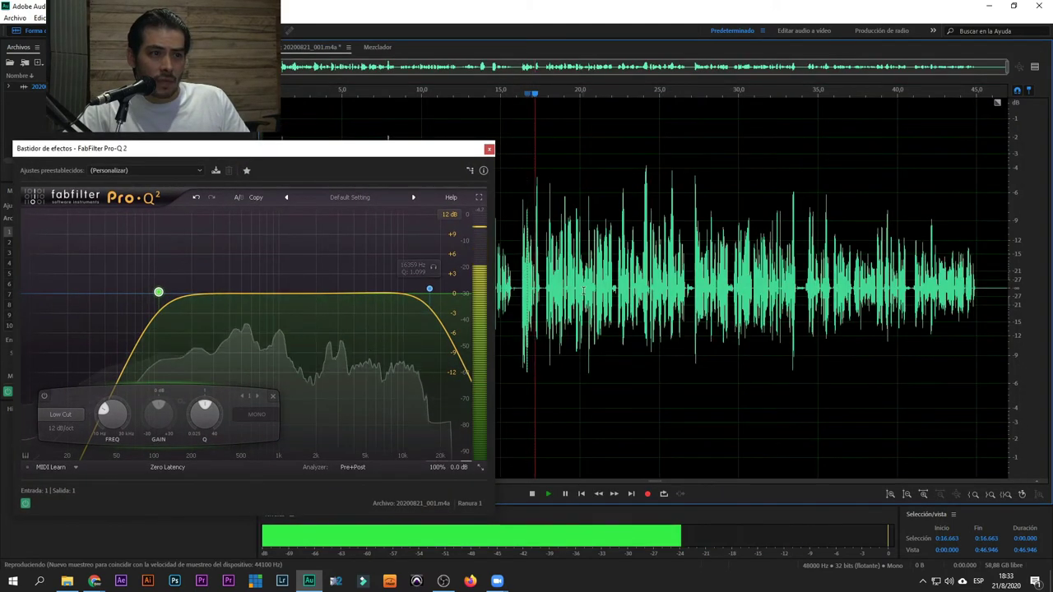
pyautogui.click(695, 304)
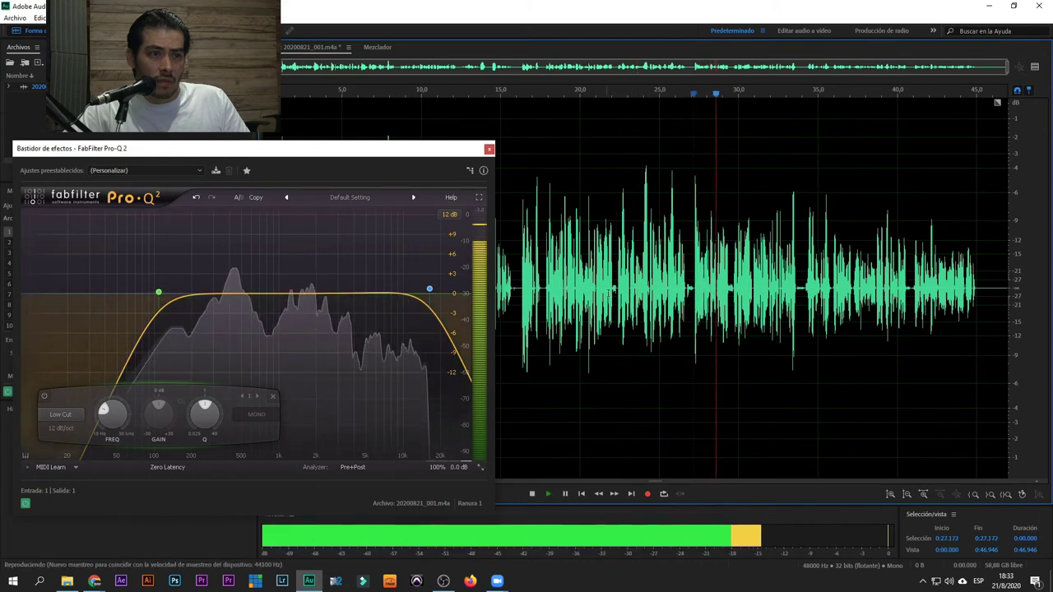
pyautogui.press('space')
# - Compare the passage starting around 0:16 with the equalizer bypassed and enabled during playback
pyautogui.click(539, 282)
pyautogui.moveTo(346, 149); pyautogui.dragTo(343, 56)
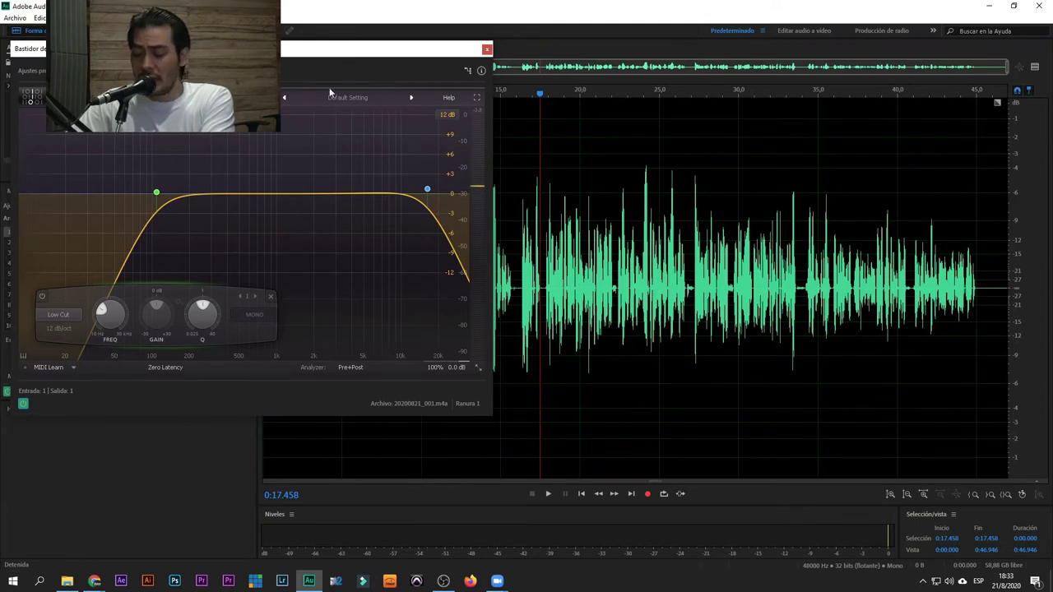
pyautogui.click(23, 404)
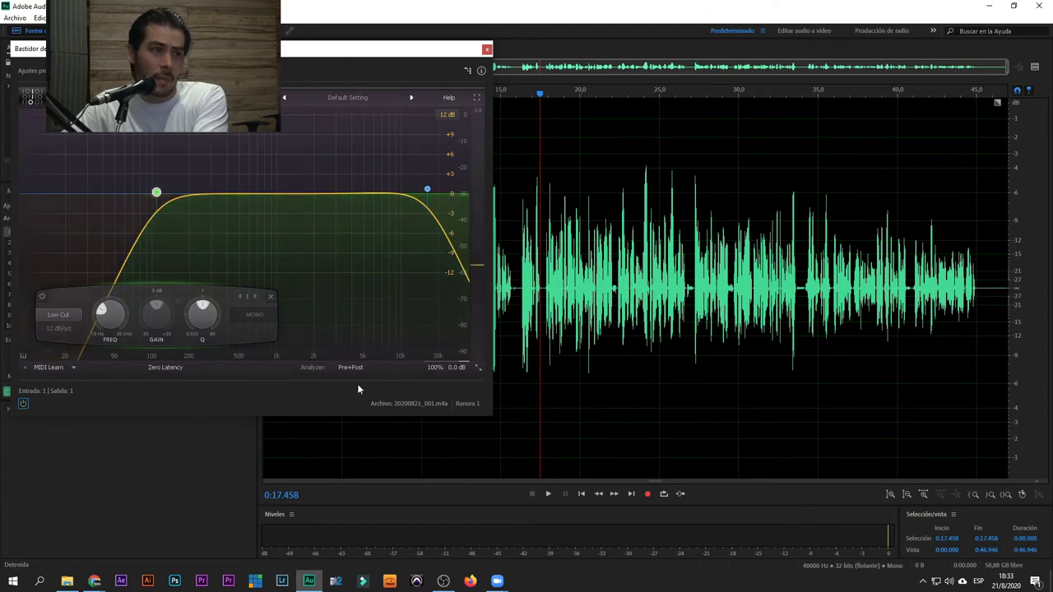
pyautogui.click(517, 298)
pyautogui.press('space')
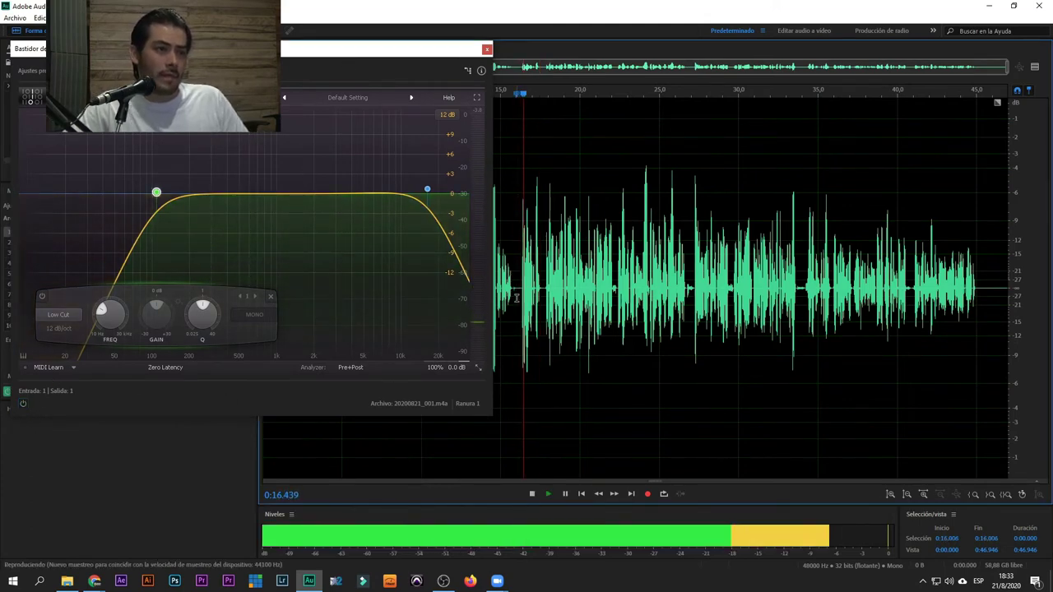
pyautogui.click(24, 405)
pyautogui.click(23, 404)
pyautogui.click(520, 303)
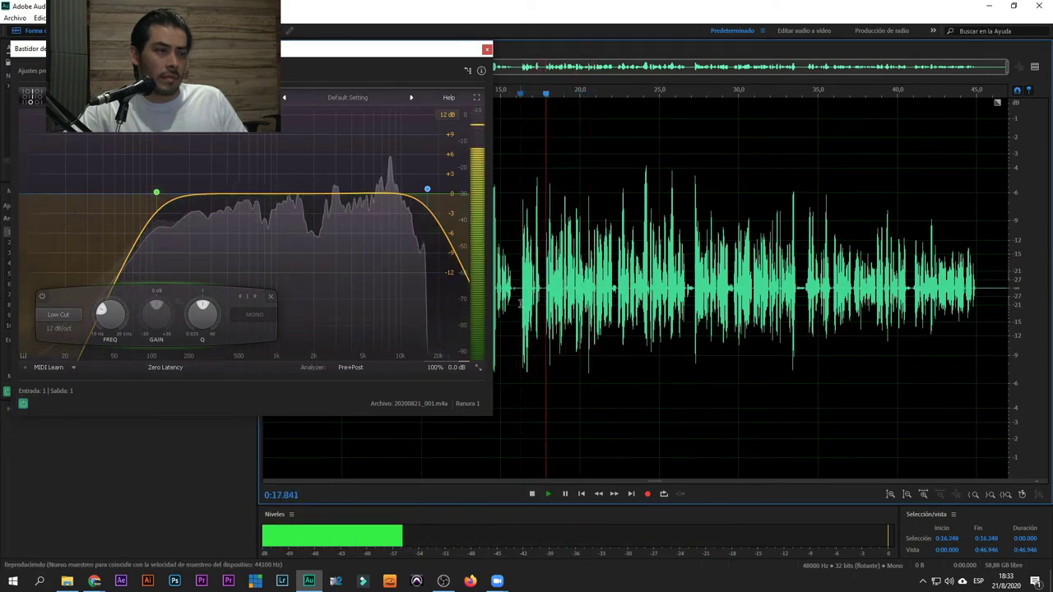
pyautogui.press('space')
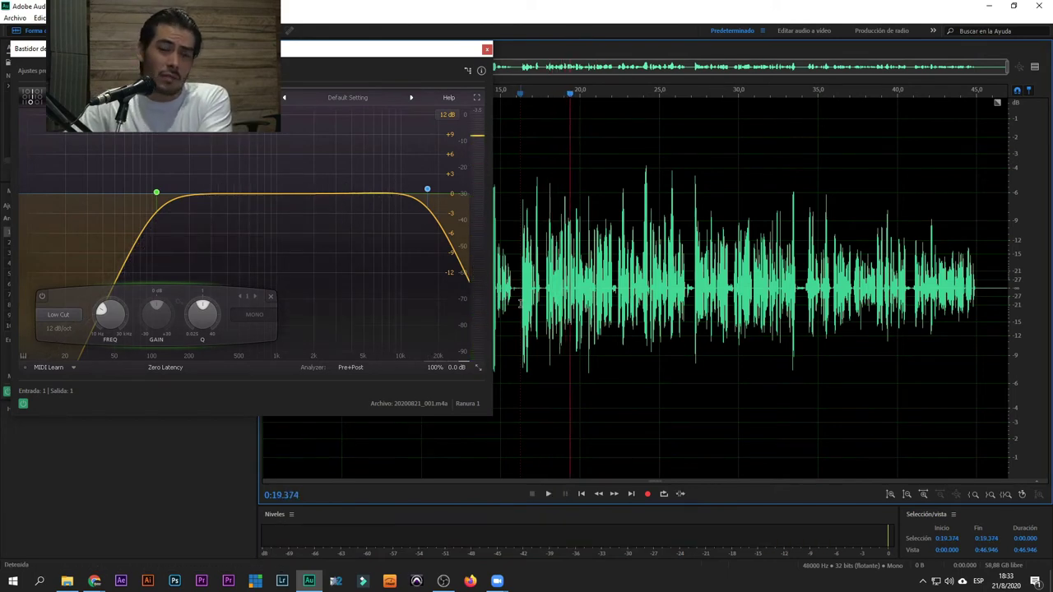
# - Lower the Low Cut band to about 56 Hz with Q about 1.05 and listen to passages from about 0:04 and 0:19
pyautogui.moveTo(370, 49); pyautogui.dragTo(568, 73)
pyautogui.moveTo(353, 218); pyautogui.dragTo(317, 216)
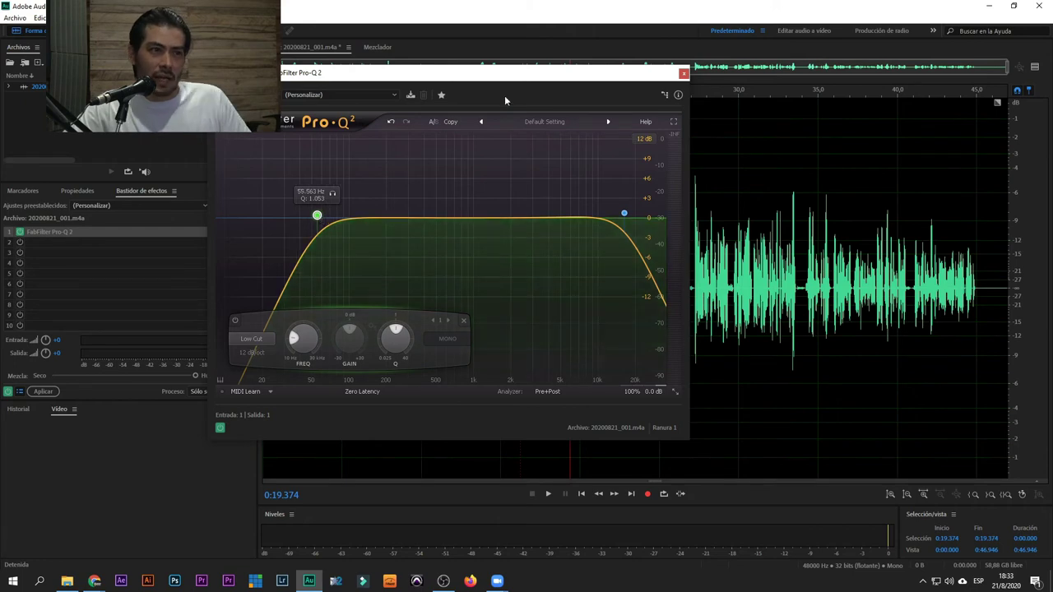
pyautogui.moveTo(501, 79); pyautogui.dragTo(706, 136)
pyautogui.click(325, 251)
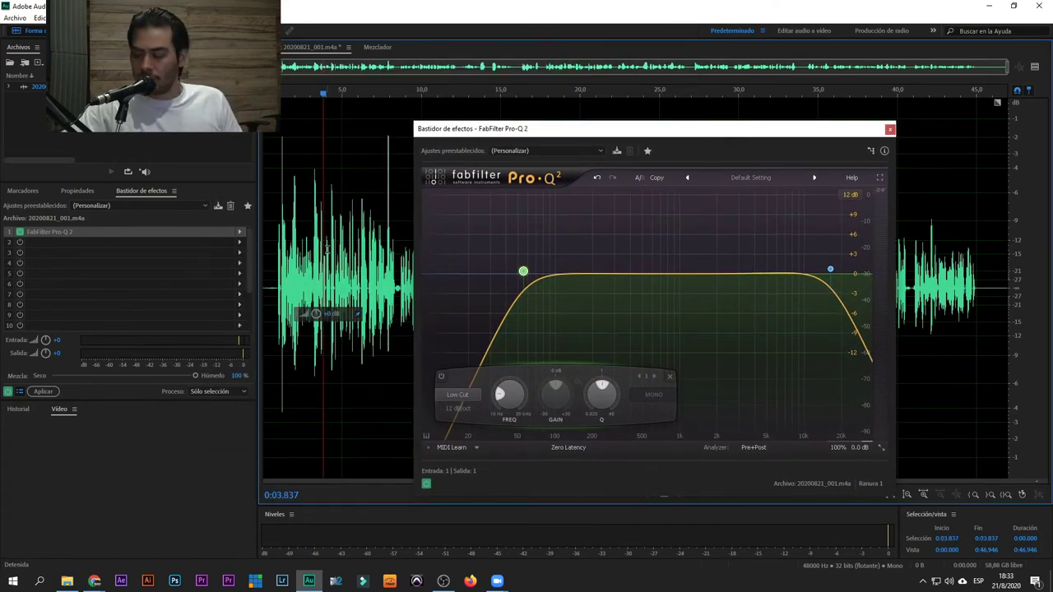
pyautogui.press('space')
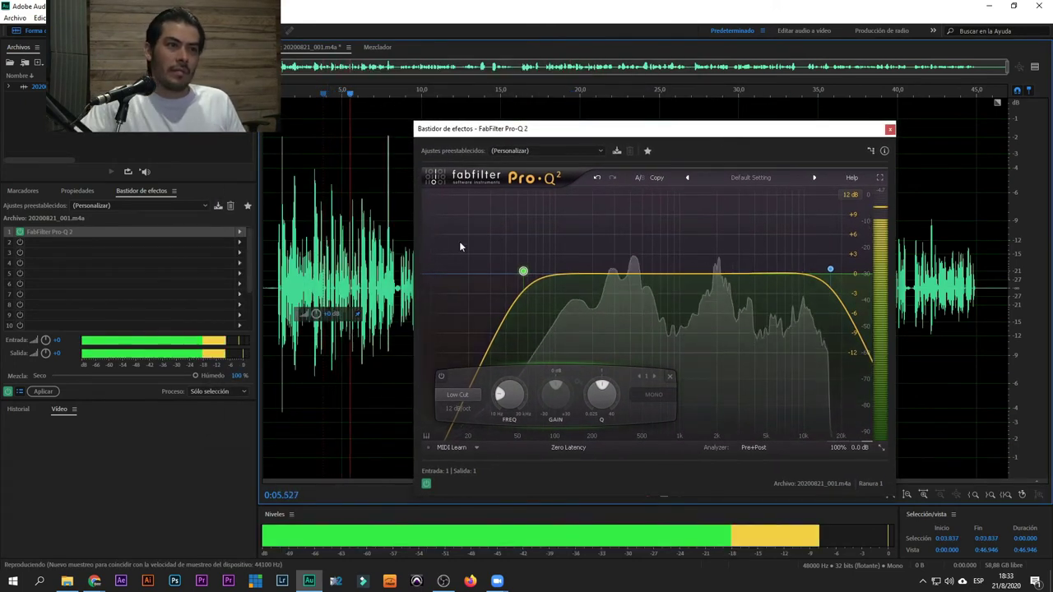
pyautogui.press('space')
pyautogui.moveTo(579, 144); pyautogui.dragTo(417, 105)
pyautogui.click(565, 206)
pyautogui.press('space')
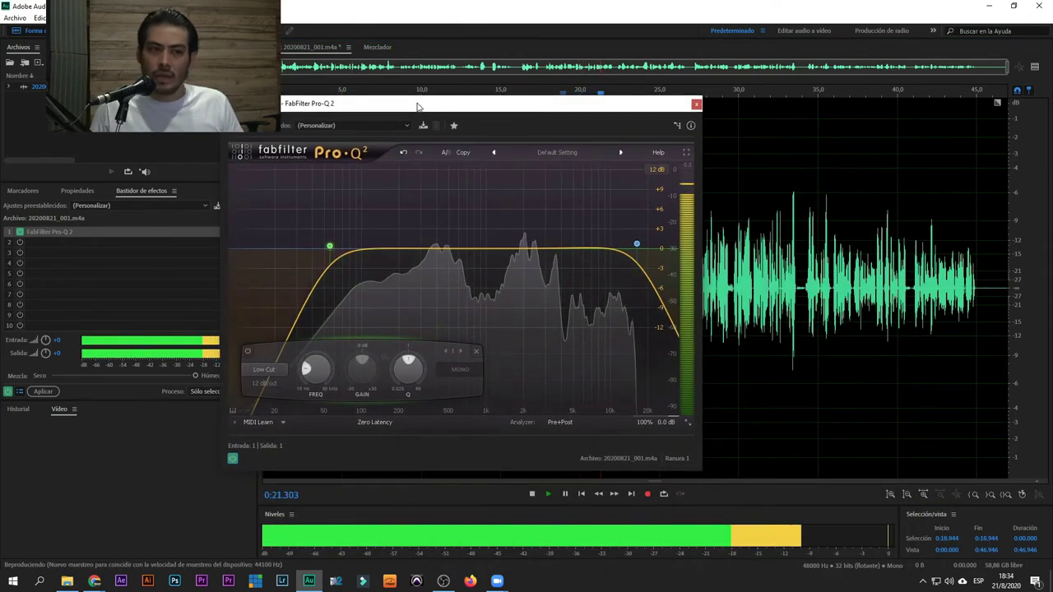
pyautogui.press('space')
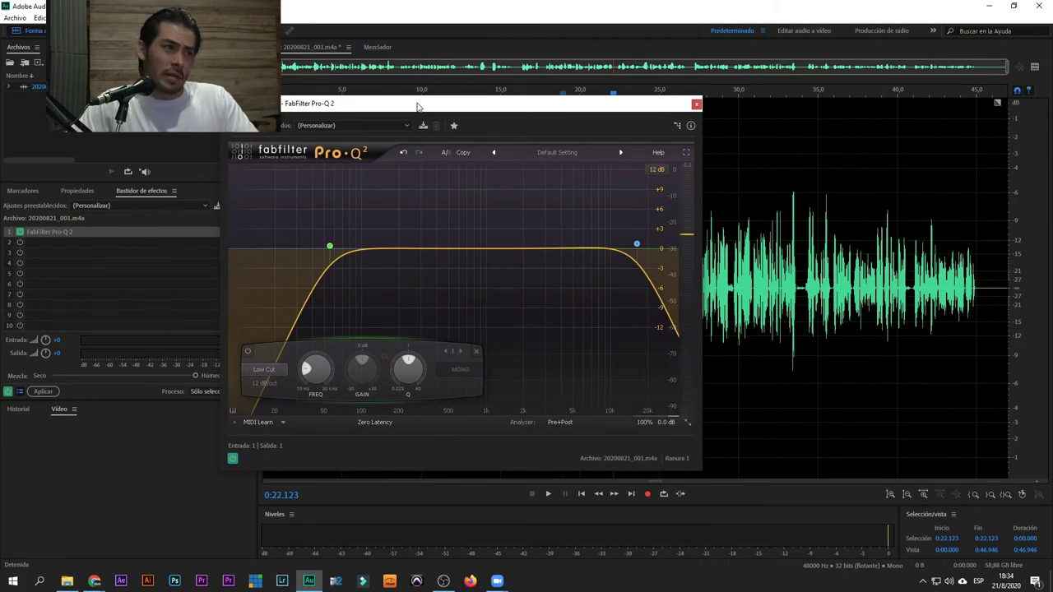
# - Close the equalizer window and load the Waves L3-LL Ultra Mono limiter into the second effects slot
pyautogui.click(696, 106)
pyautogui.click(240, 243)
pyautogui.moveTo(325, 412)
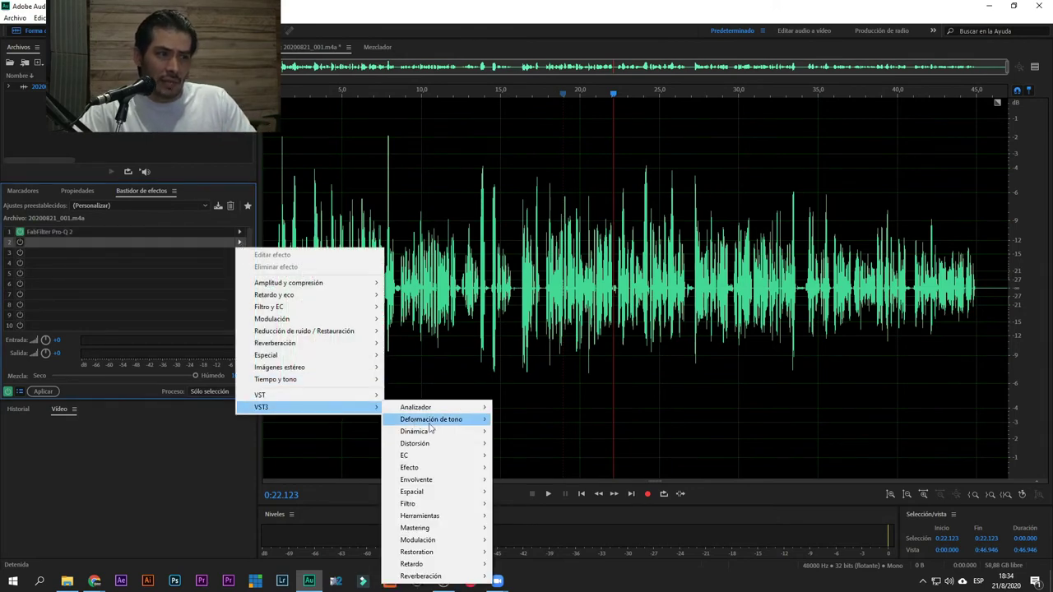
pyautogui.moveTo(466, 433)
pyautogui.moveTo(534, 447)
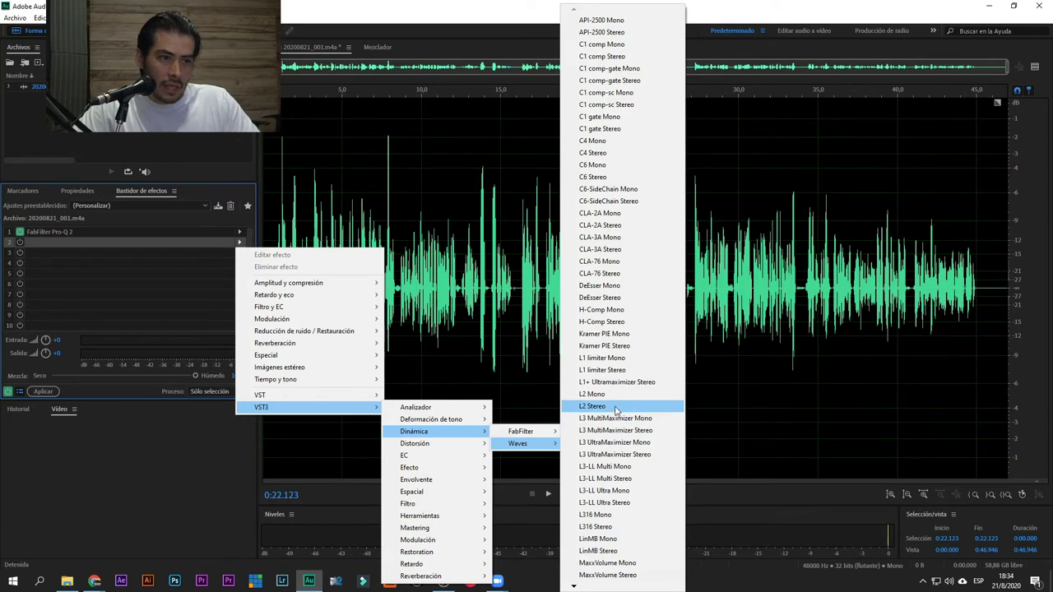
pyautogui.click(613, 492)
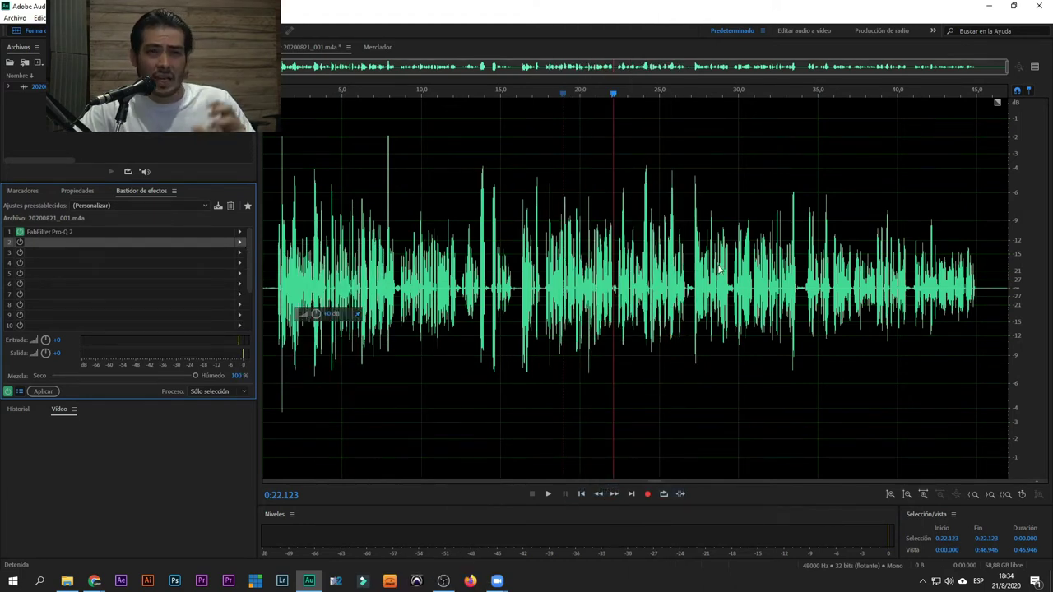
# - Show the effects preview editor and lower the L3-LL limiter's threshold to about -5.0 dB
pyautogui.click(1034, 69)
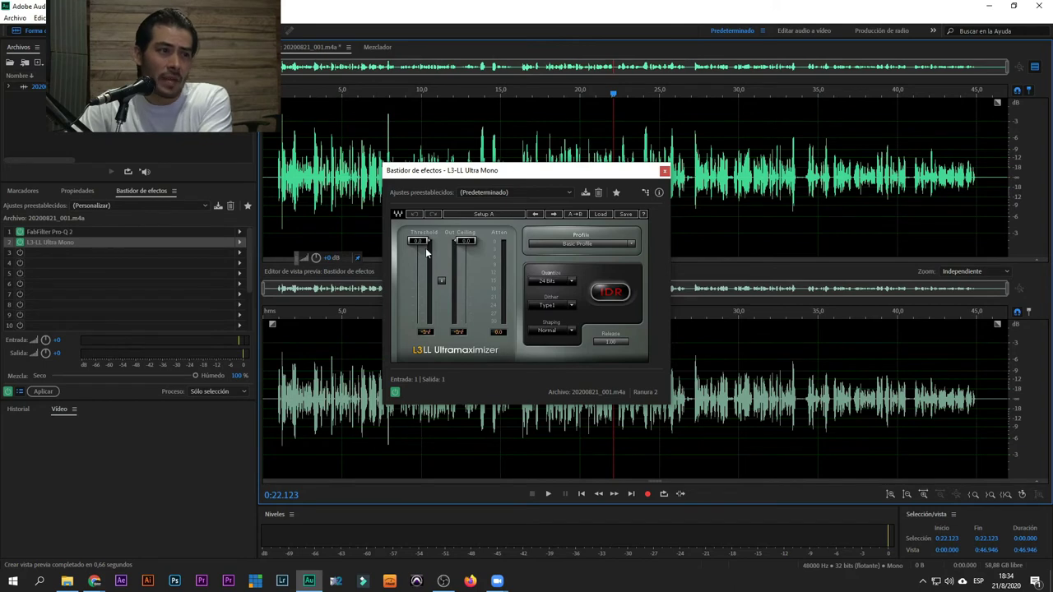
pyautogui.moveTo(425, 245); pyautogui.dragTo(427, 251)
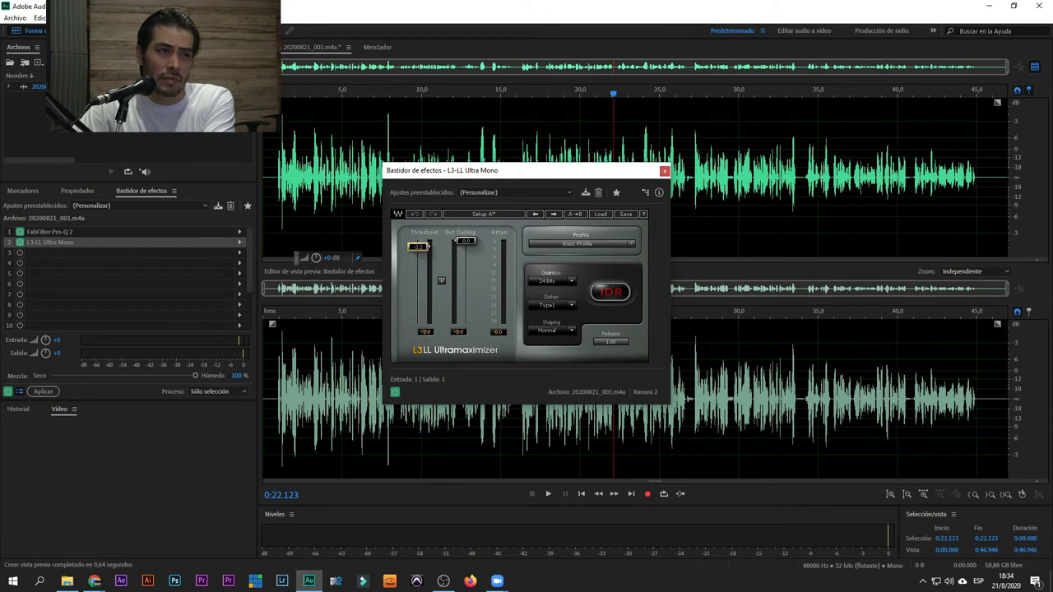
pyautogui.moveTo(424, 249); pyautogui.dragTo(424, 251)
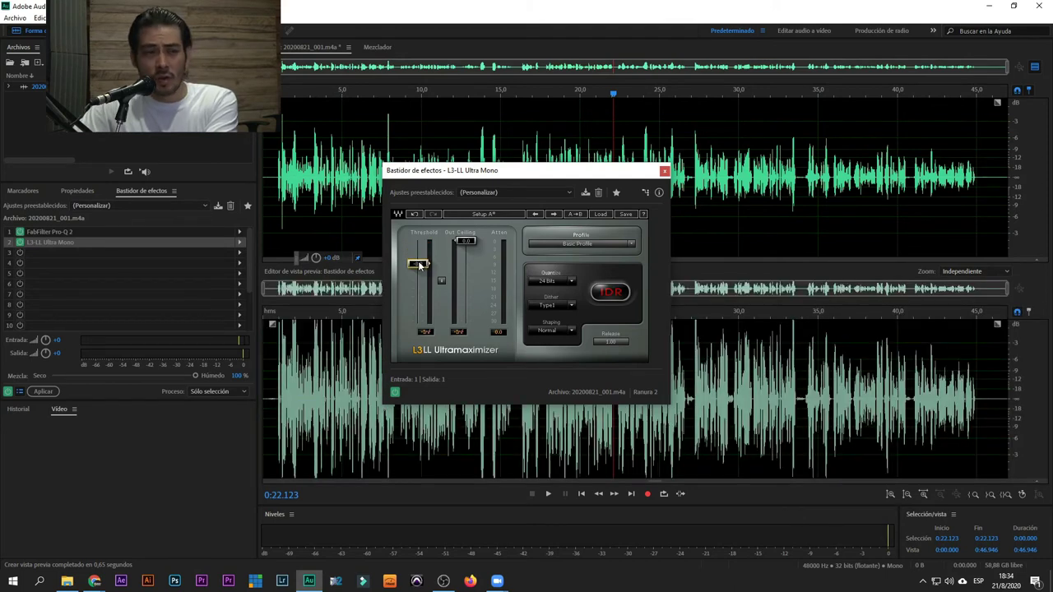
pyautogui.moveTo(419, 257); pyautogui.dragTo(420, 256)
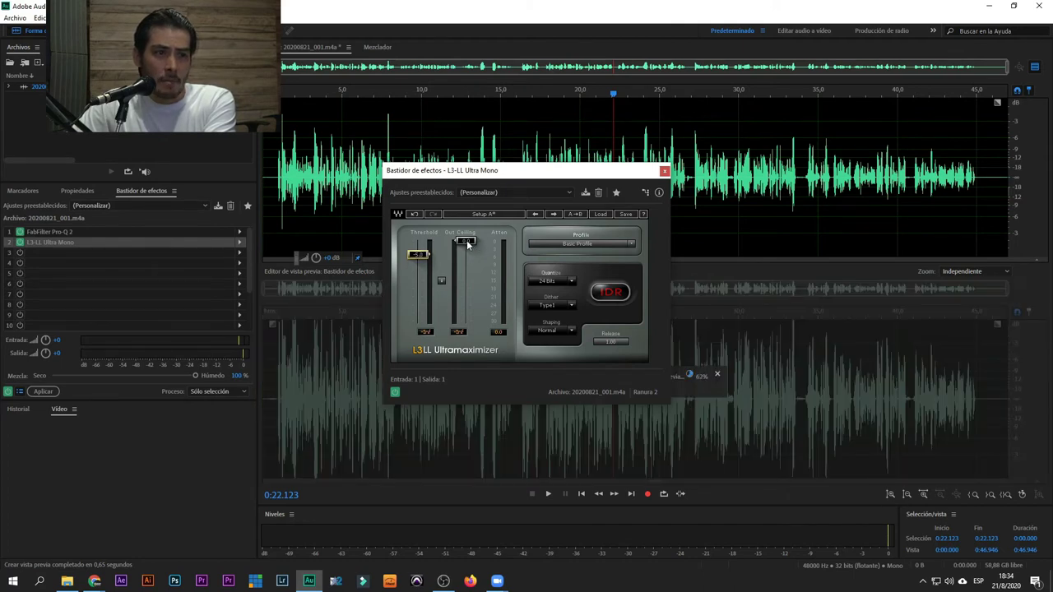
# - Set the L3-LL limiter's output ceiling to -2.0 dB
pyautogui.moveTo(467, 242); pyautogui.dragTo(468, 248)
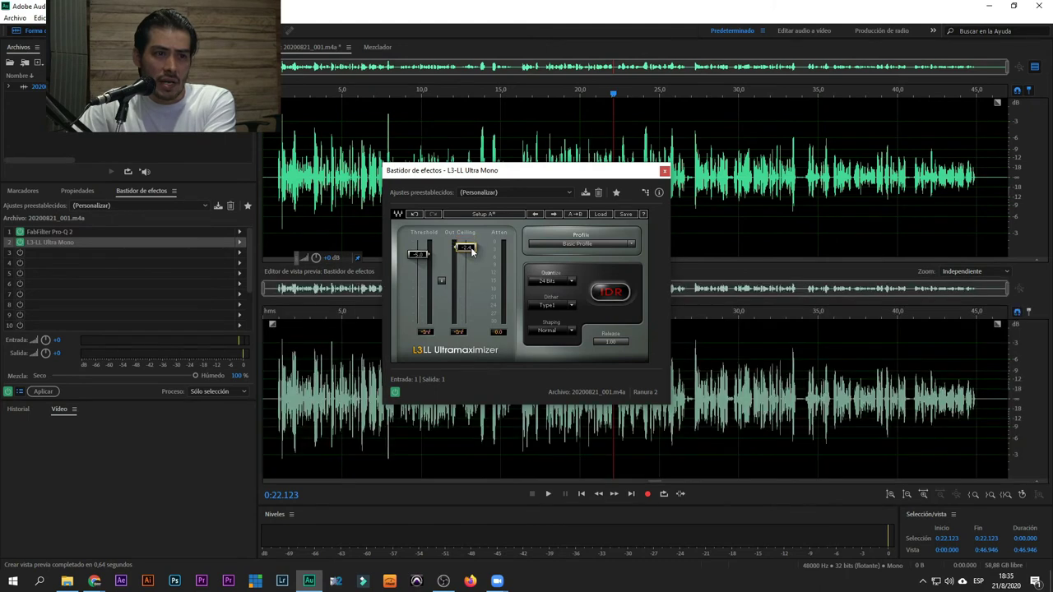
pyautogui.moveTo(465, 248); pyautogui.dragTo(466, 246)
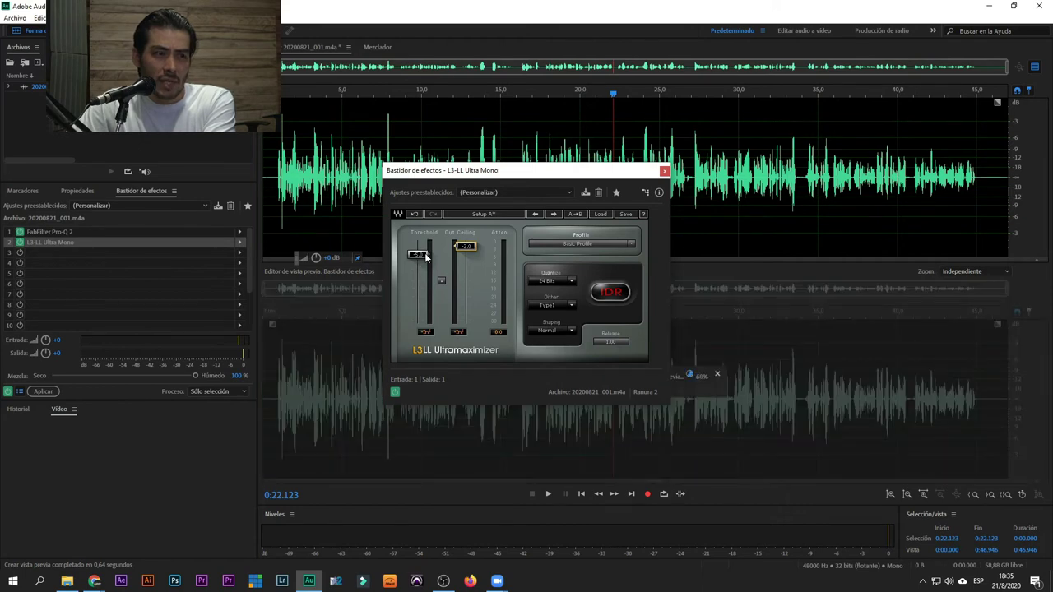
# - Lower the L3-LL limiter's threshold to about -7.0 dB and move its window aside
pyautogui.moveTo(426, 254); pyautogui.dragTo(426, 260)
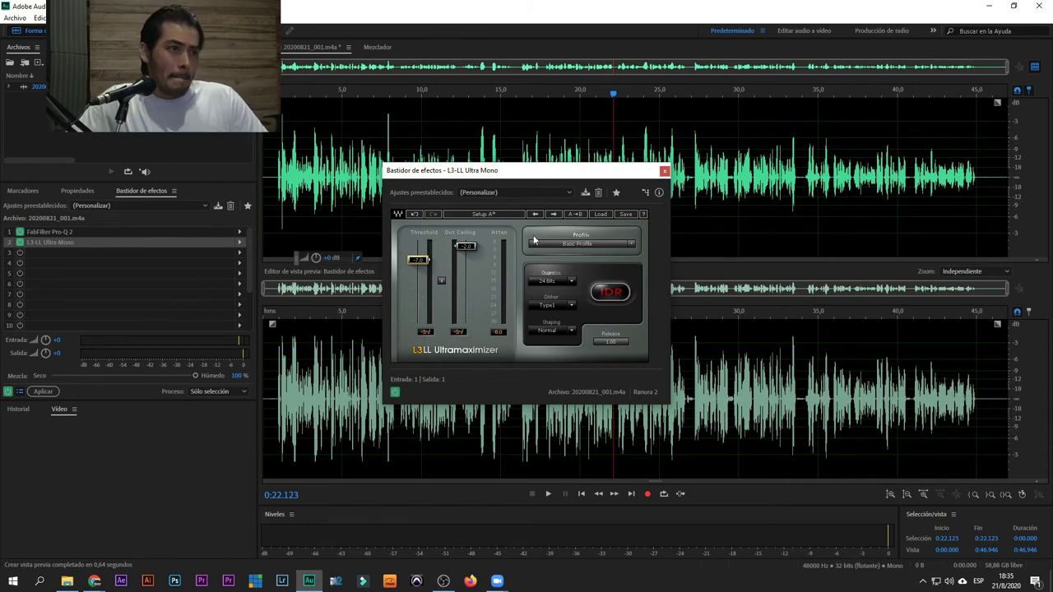
pyautogui.moveTo(527, 170); pyautogui.dragTo(581, 191)
pyautogui.hscroll(5, 251, 157)
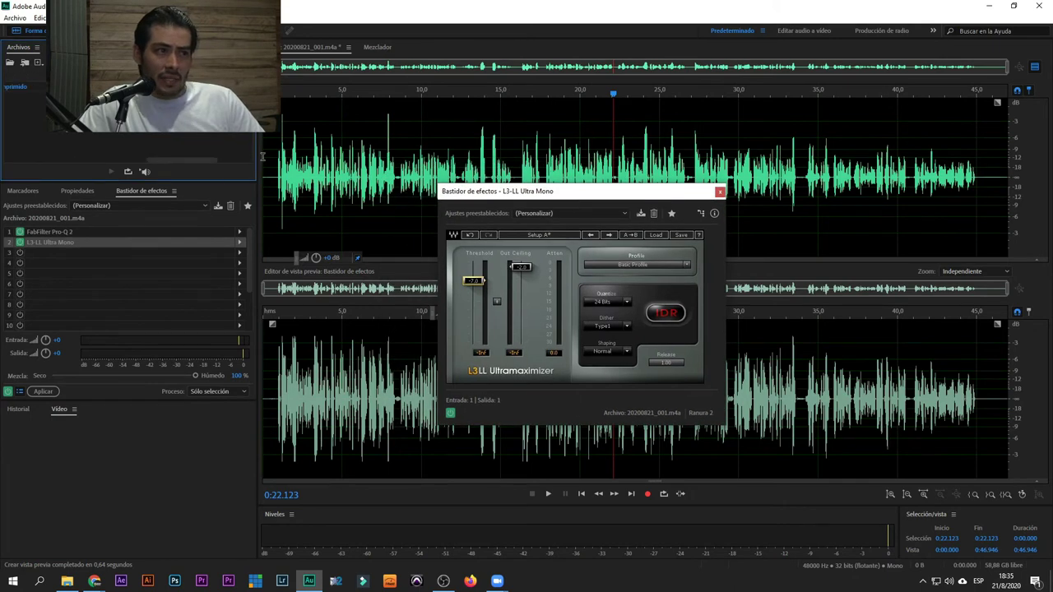
pyautogui.moveTo(171, 164); pyautogui.dragTo(98, 164)
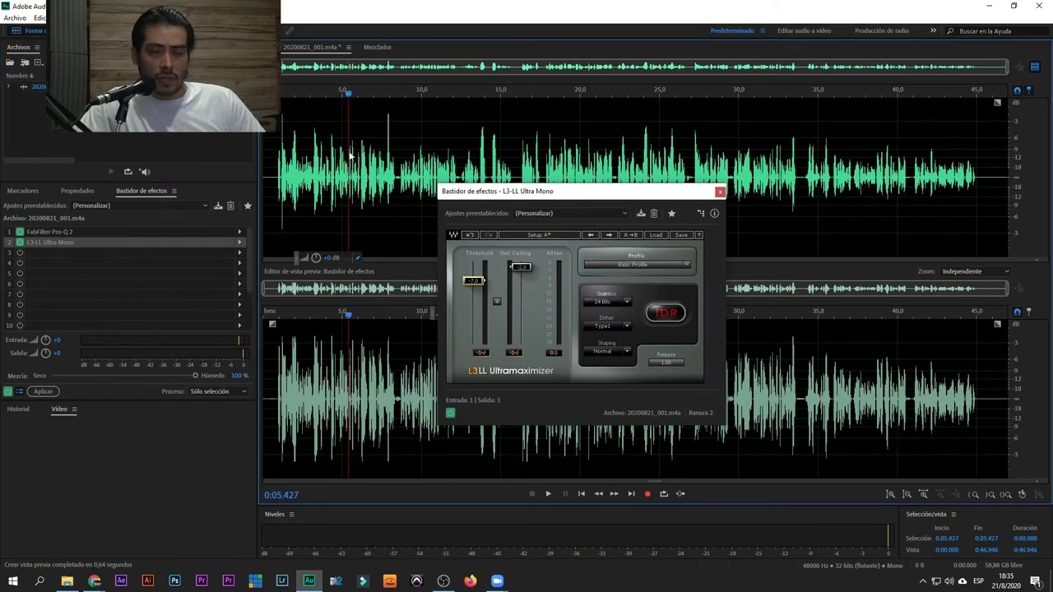
# - Play the whole recording from the start, comparing it with the L3-LL limiter bypassed and with the entire effects rack bypassed
pyautogui.doubleClick(352, 156)
pyautogui.press('space')
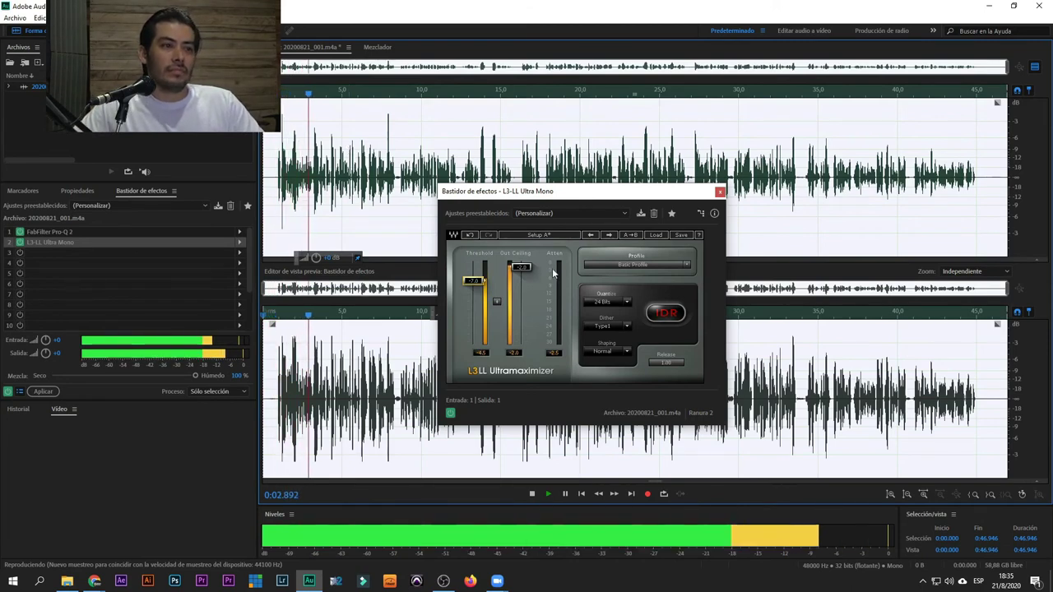
pyautogui.click(451, 413)
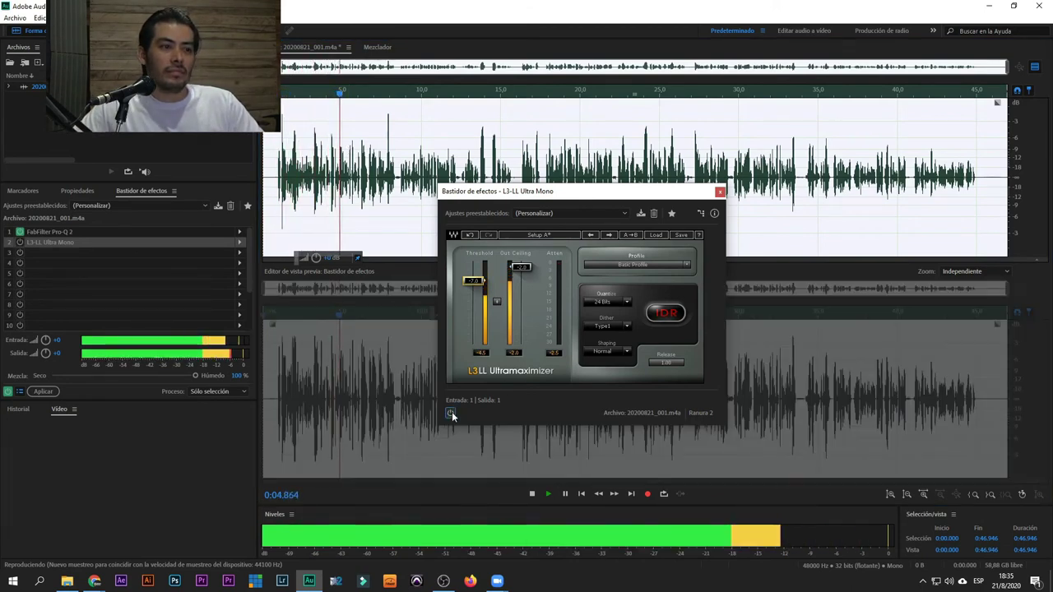
pyautogui.click(451, 413)
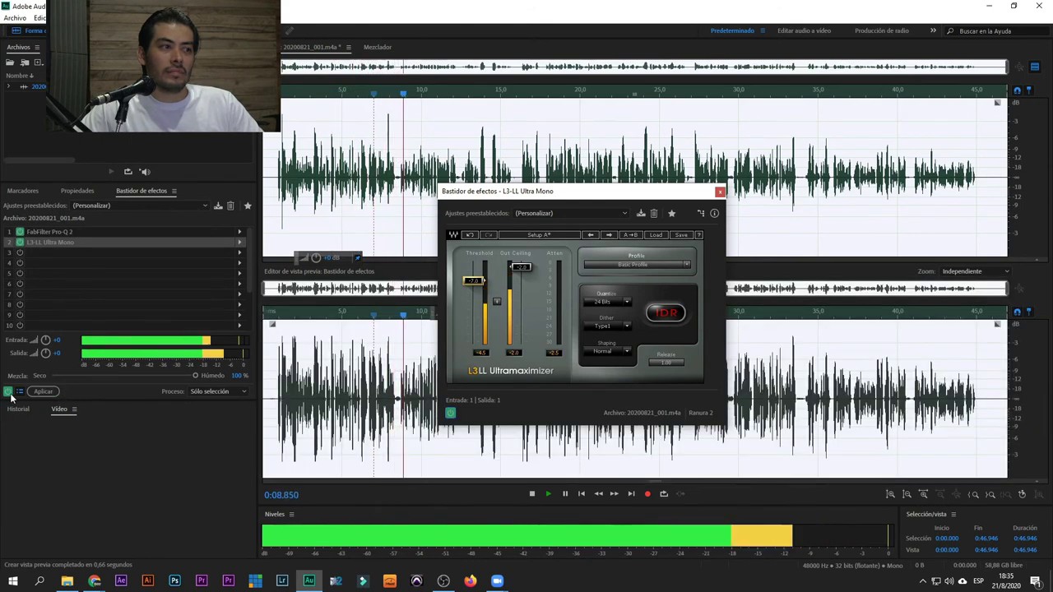
pyautogui.click(8, 394)
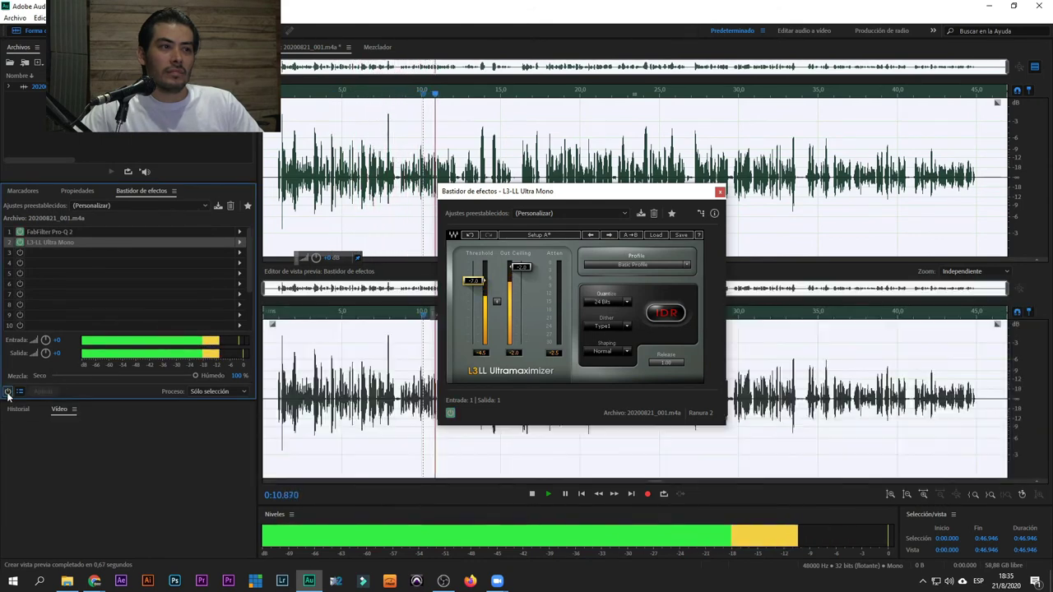
pyautogui.click(8, 394)
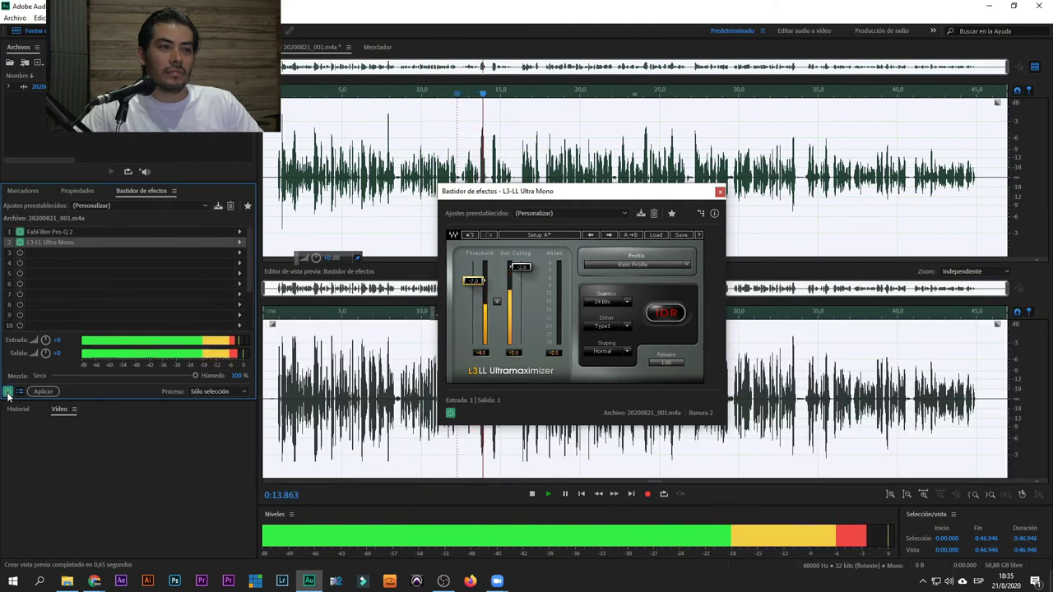
# - Listen on from about 0:16 with the effects rack switched off and on again, ending playback near 0:24
pyautogui.click(519, 158)
pyautogui.click(8, 394)
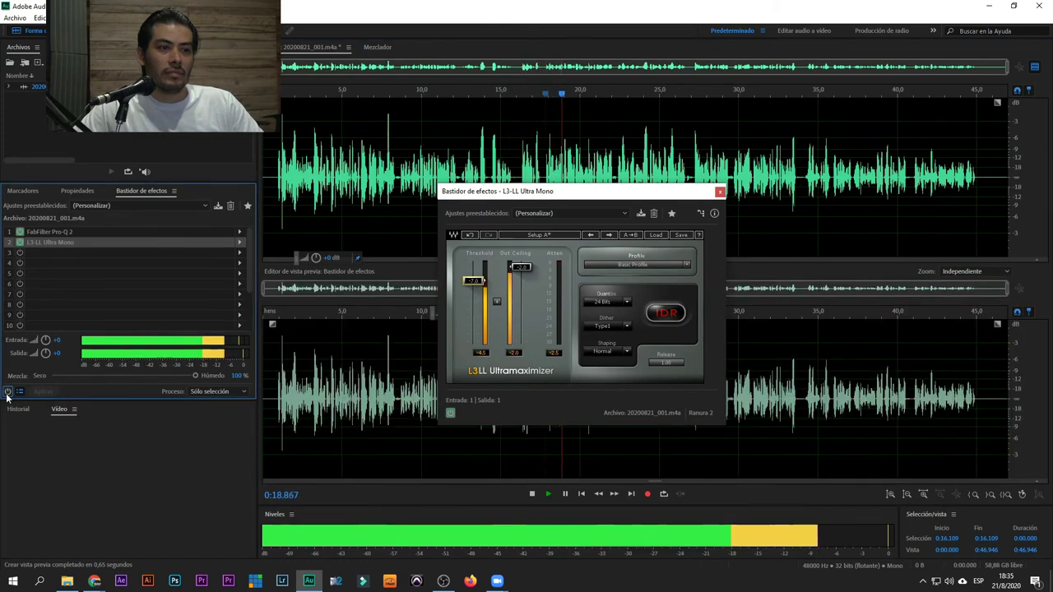
pyautogui.click(8, 394)
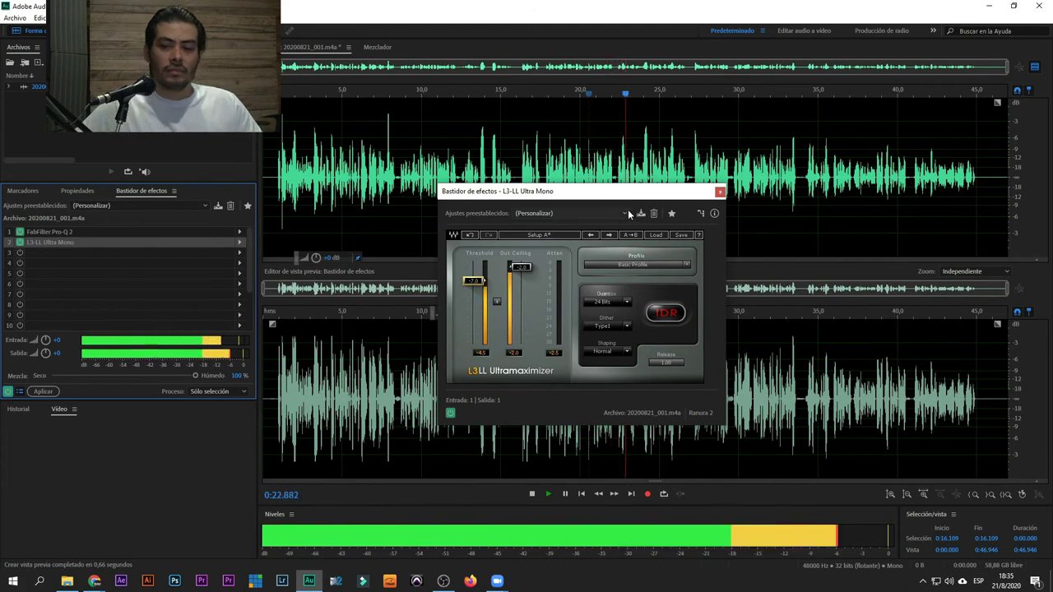
pyautogui.press('space')
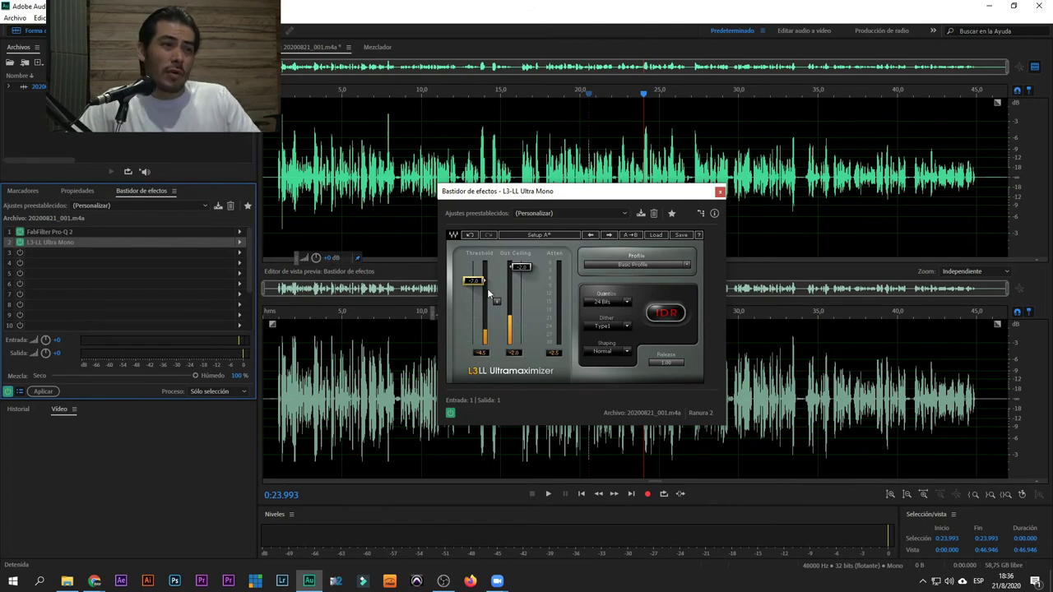
# - Raise the L3-LL limiter's threshold to about -4.0 dB and its output ceiling to -1.0 dB
pyautogui.moveTo(475, 286); pyautogui.dragTo(475, 279)
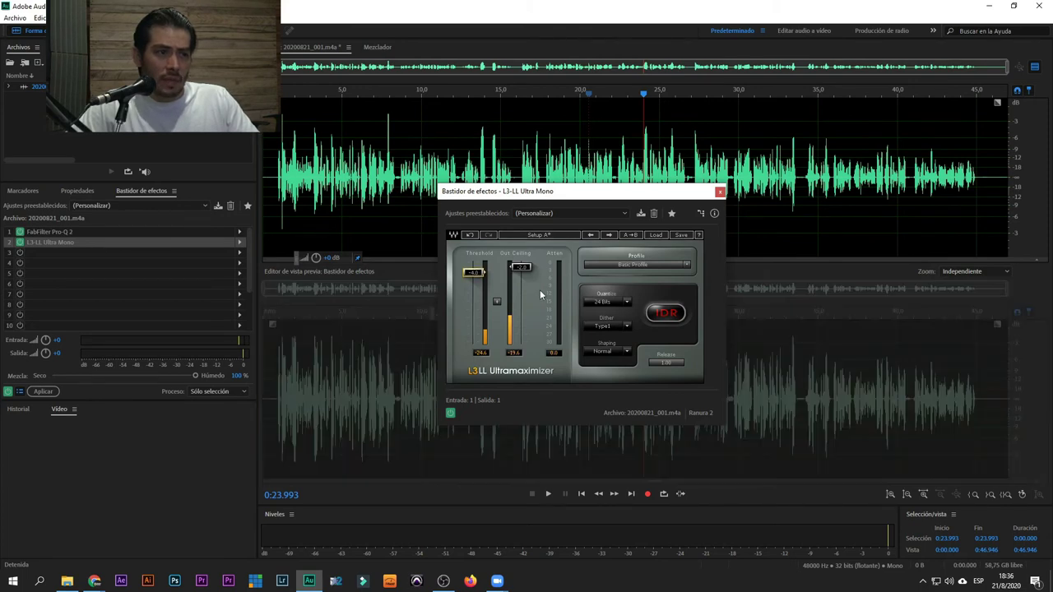
pyautogui.moveTo(528, 271); pyautogui.dragTo(528, 268)
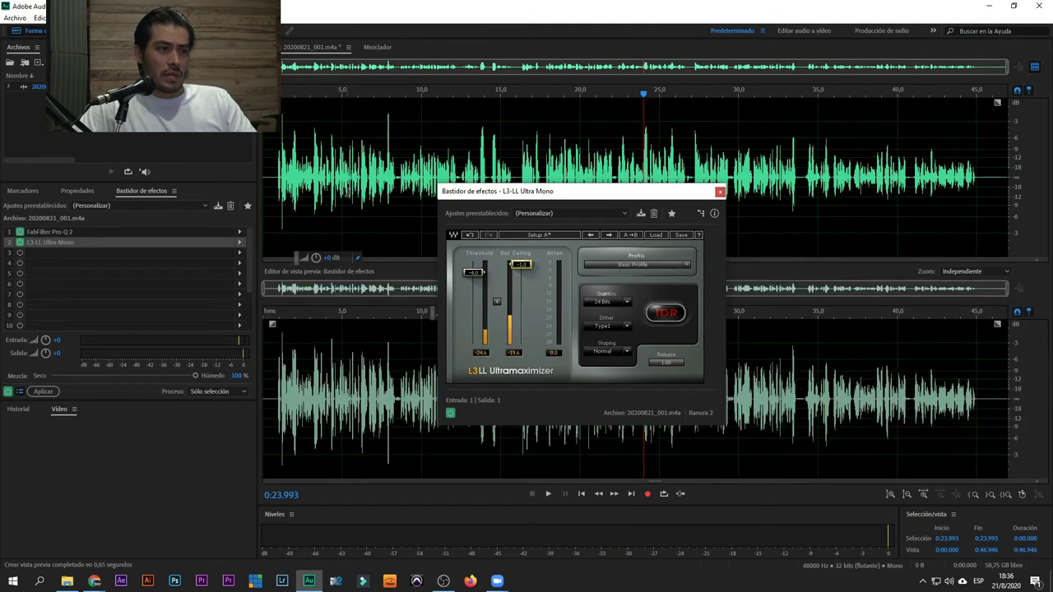
# - Replay the whole recording from the start and compare the new limiter settings against the bypassed effects rack
pyautogui.doubleClick(347, 203)
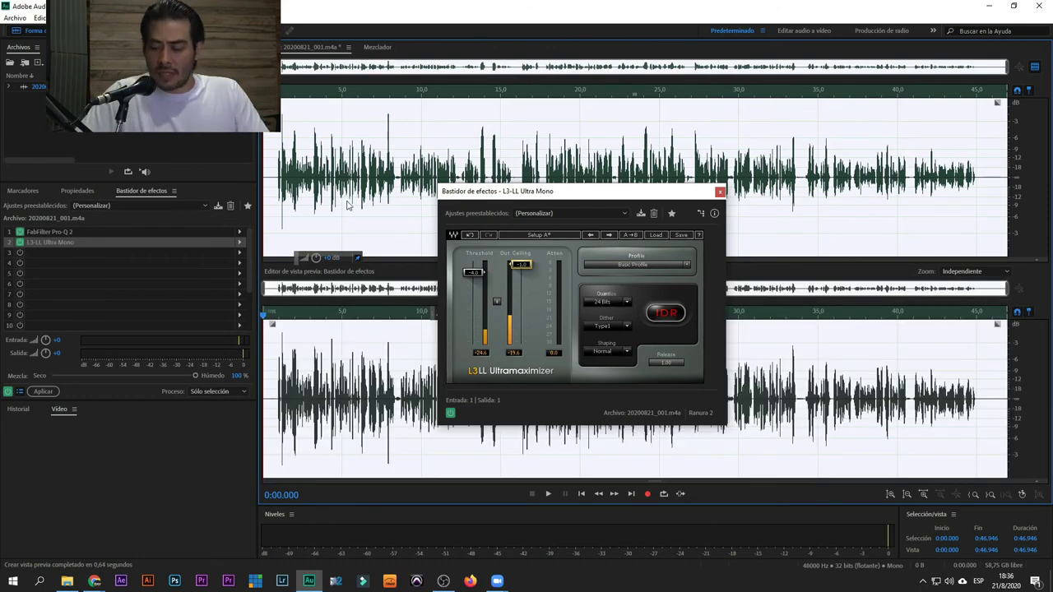
pyautogui.press('space')
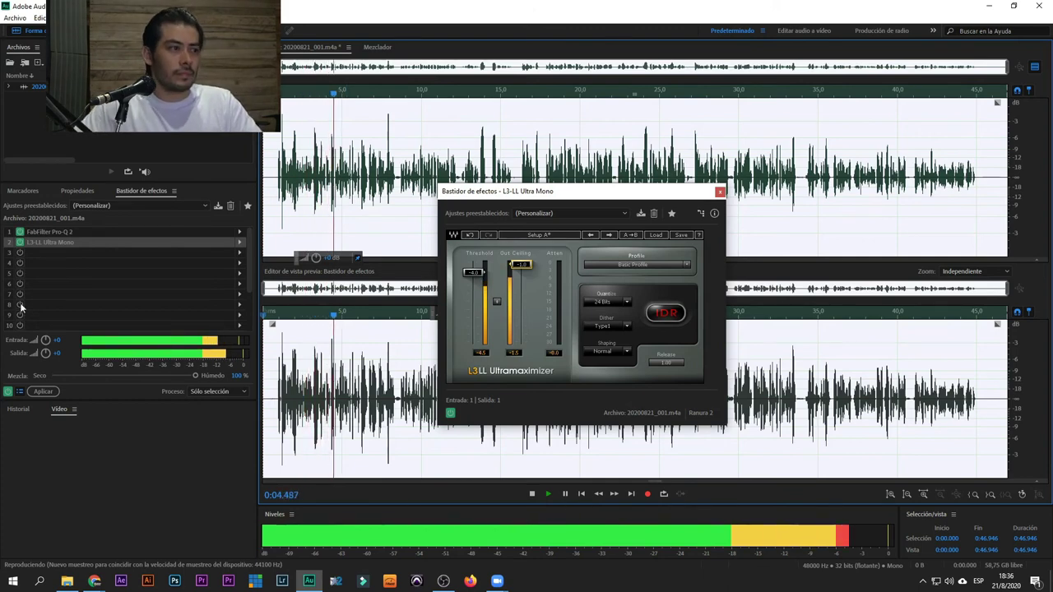
pyautogui.click(8, 392)
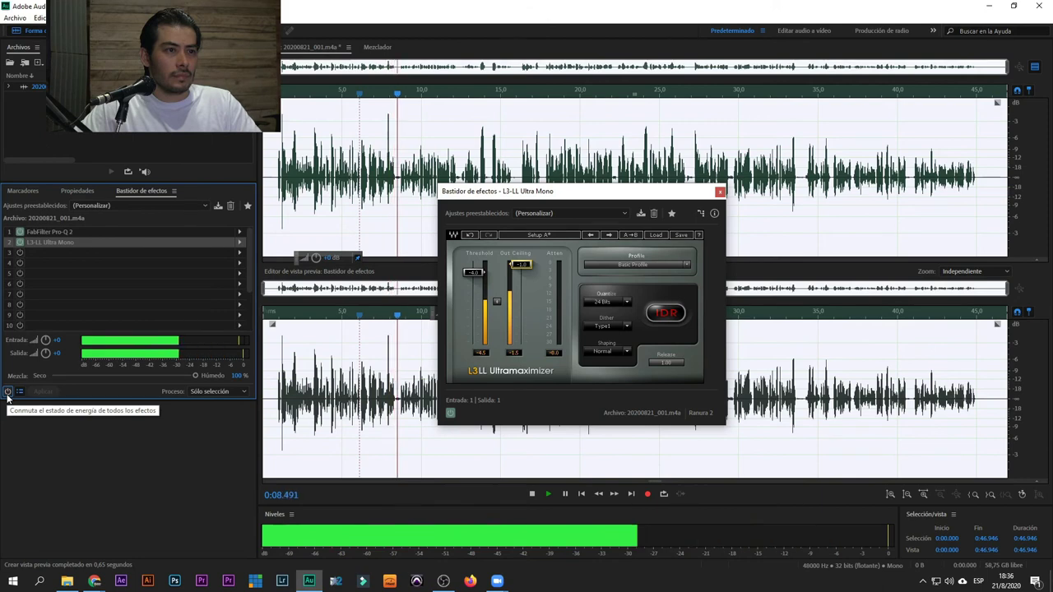
pyautogui.click(8, 392)
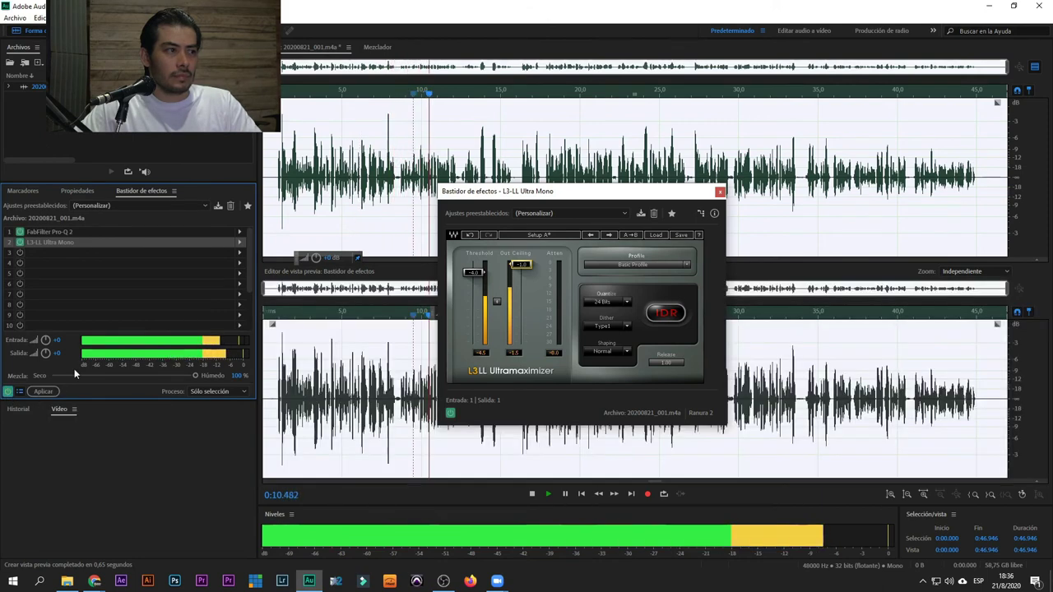
# - Add a Bell band in FabFilter Pro-Q 2 at about 173 Hz with -2.17 dB gain and Q 1, listening during playback
pyautogui.doubleClick(51, 230)
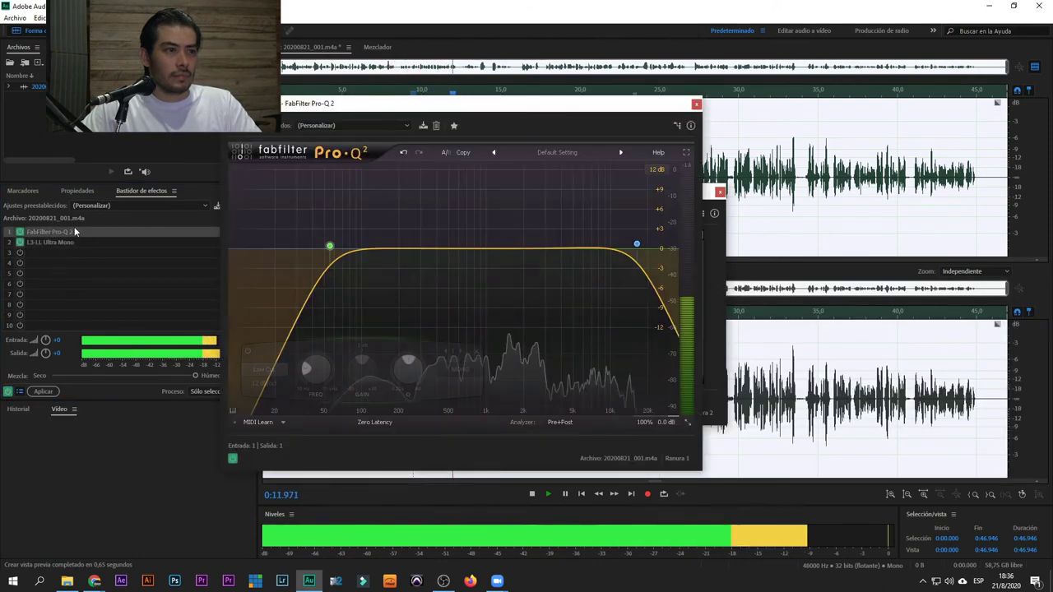
pyautogui.doubleClick(398, 267)
pyautogui.moveTo(406, 271); pyautogui.dragTo(391, 263)
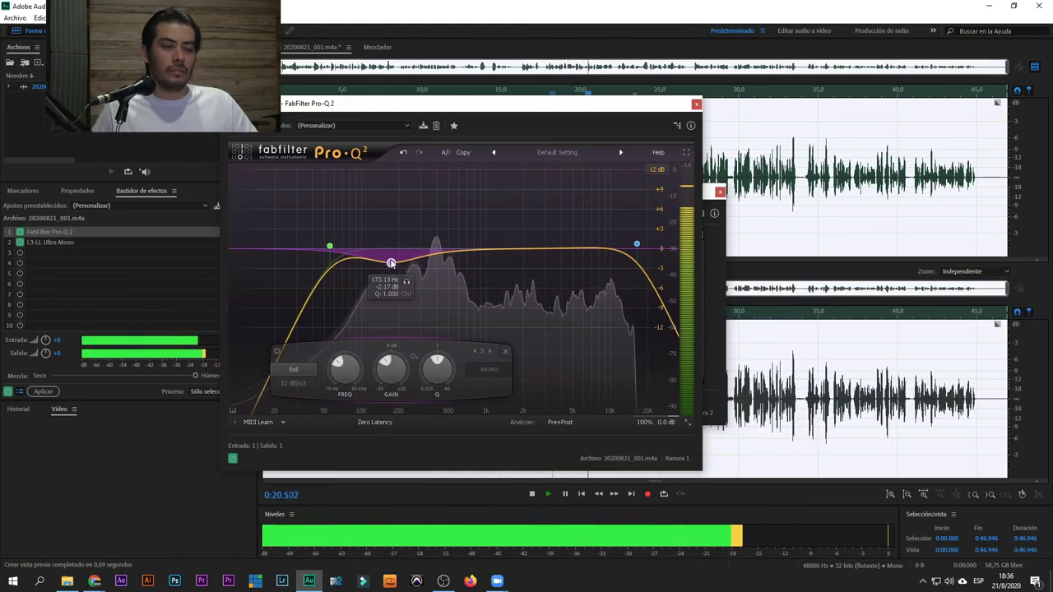
pyautogui.press('space')
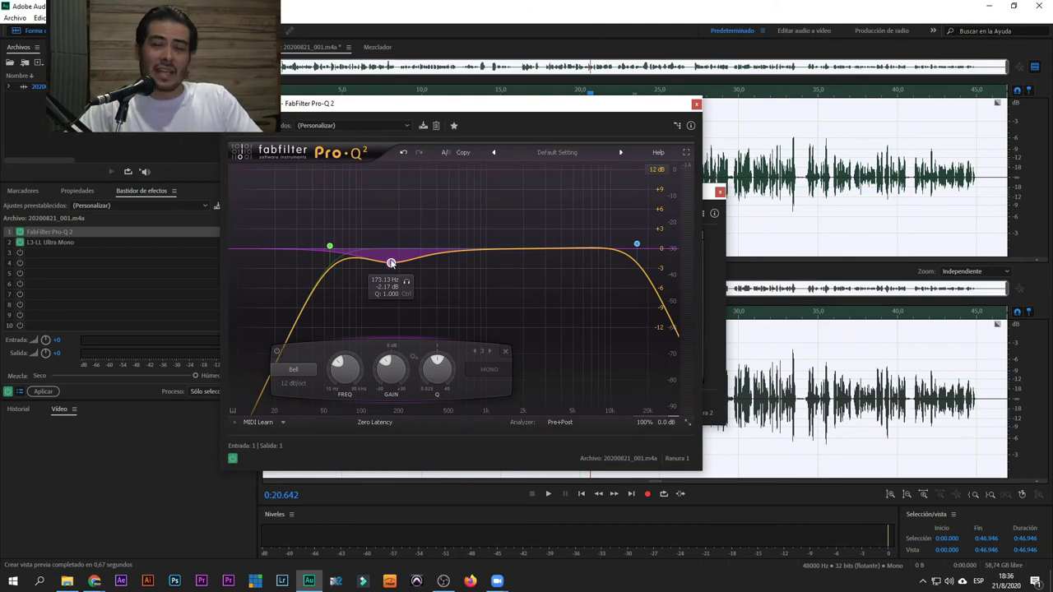
# - Close the equalizer and limiter windows and hide the effects preview editor
pyautogui.click(697, 106)
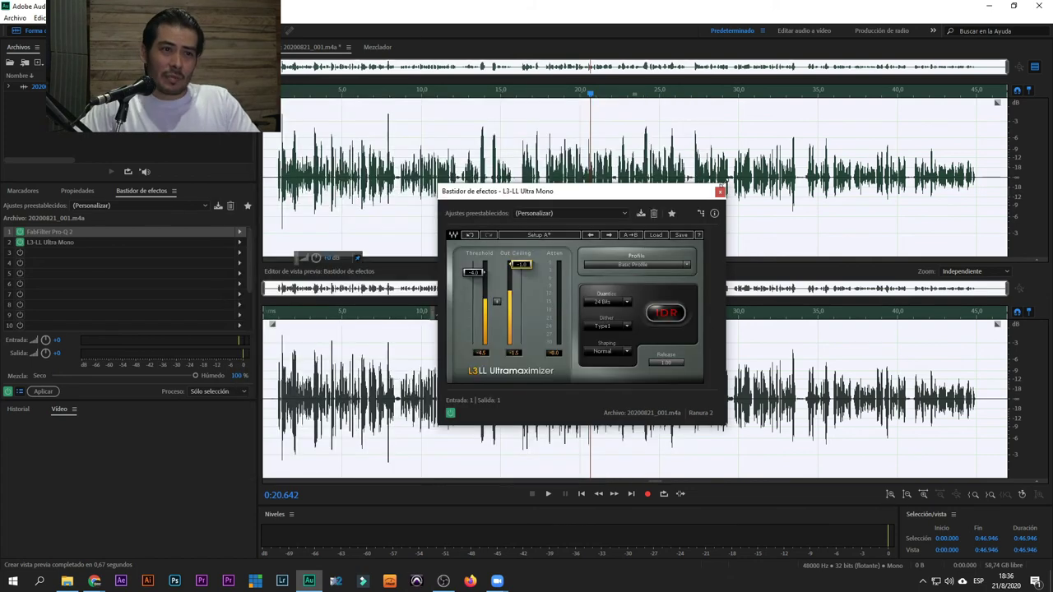
pyautogui.click(720, 192)
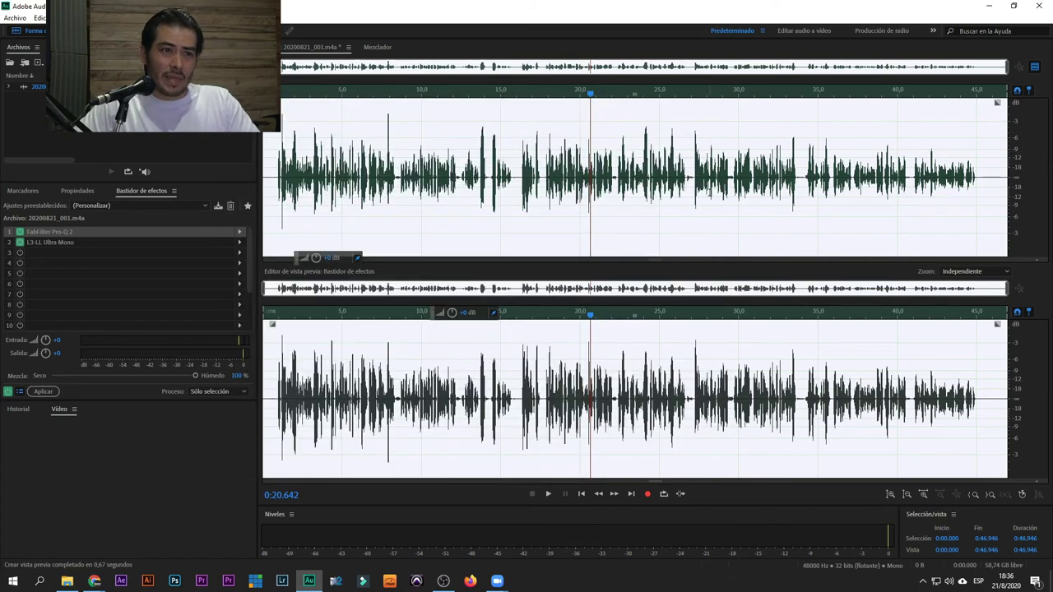
pyautogui.click(1036, 67)
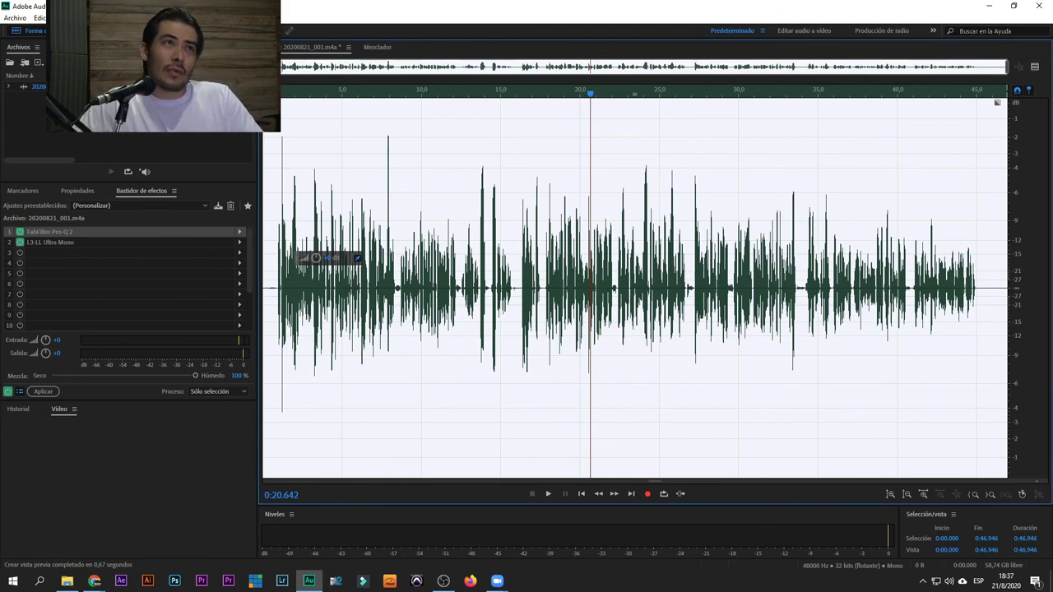
pyautogui.click(444, 581)
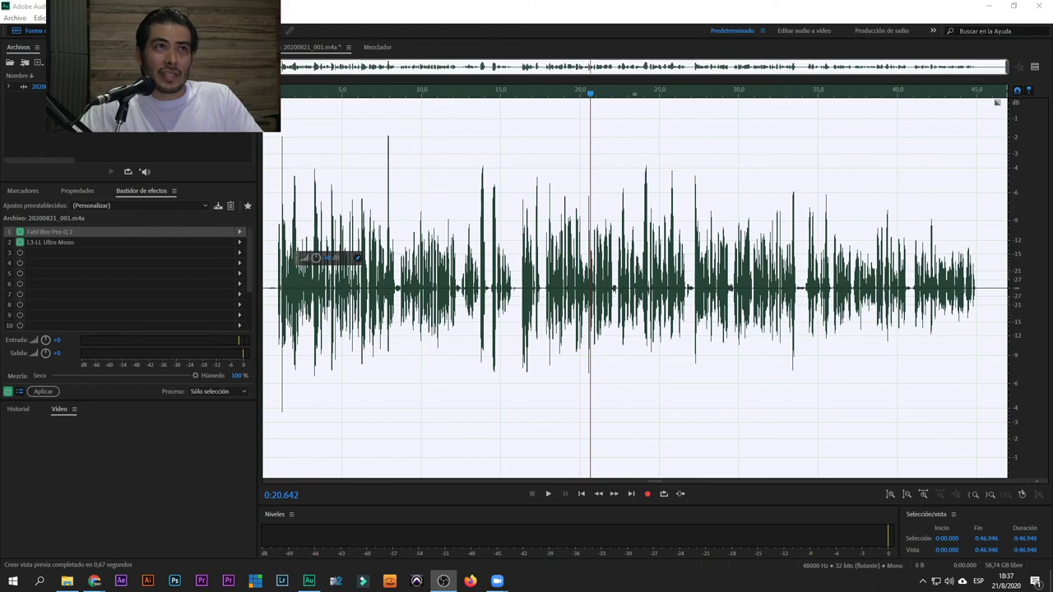